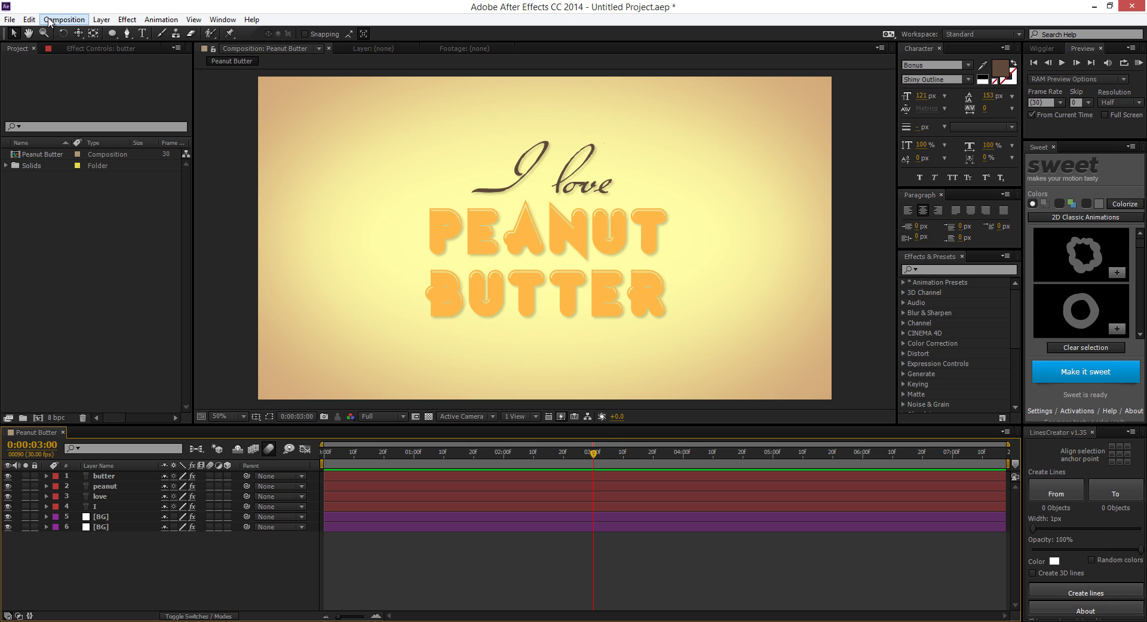
left_click(611, 270)
left_click(340, 230)
left_click(628, 151)
left_click(461, 315)
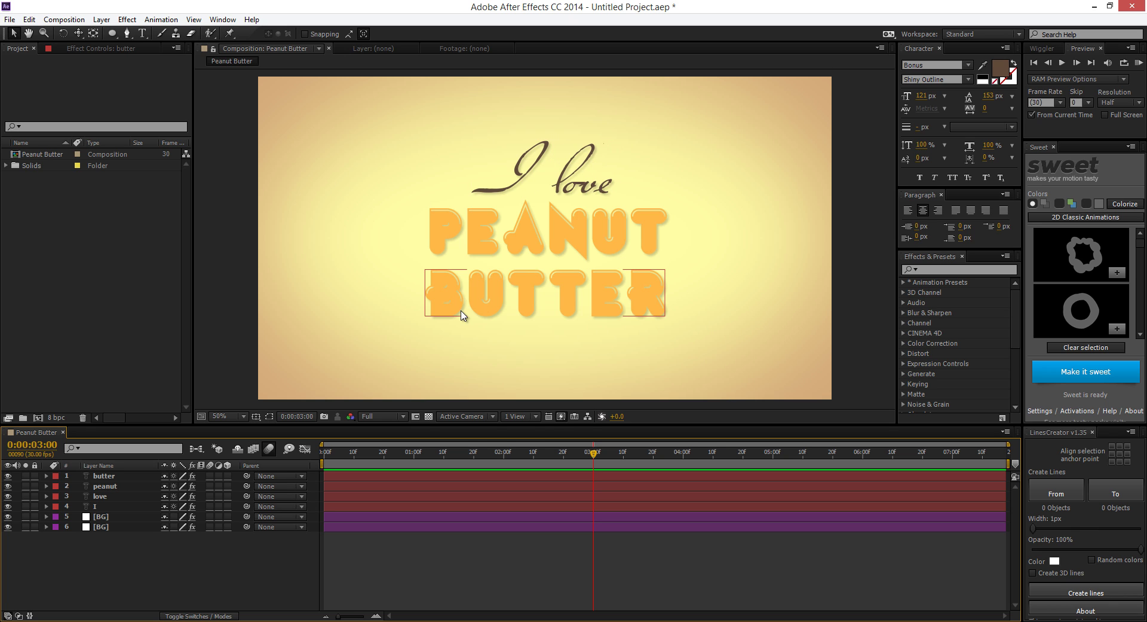
left_click(461, 355)
Step: Make the four text layers (butter, peanut, love, I) 3D and enable motion blur for them
left_click(106, 505)
left_click(114, 476, "shift")
left_click(228, 476)
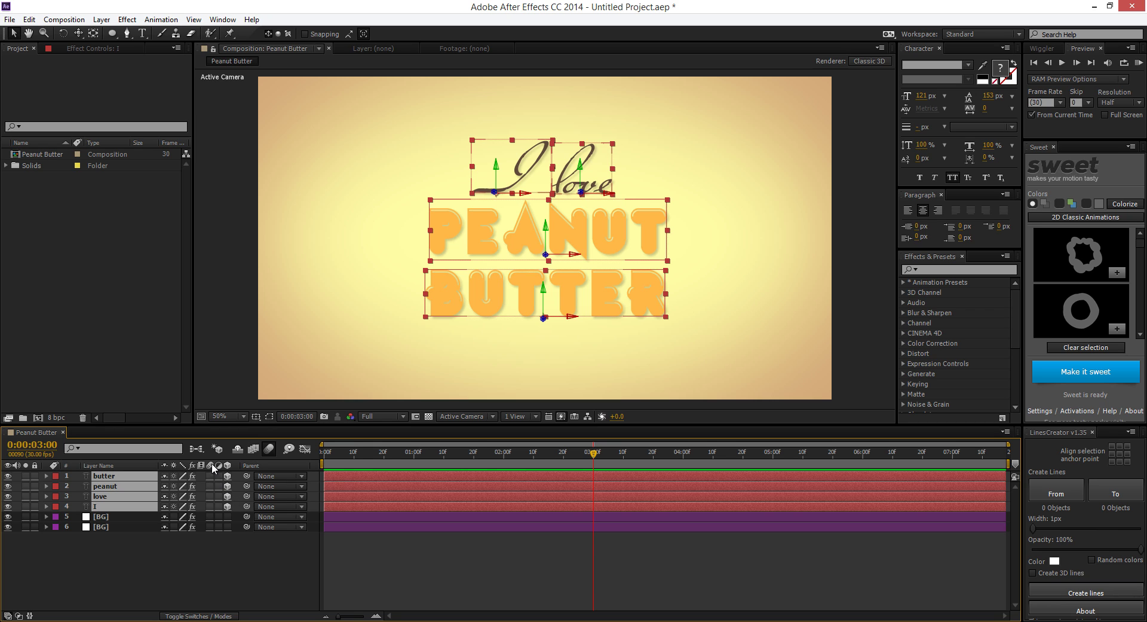
left_click(210, 476)
left_click(99, 535)
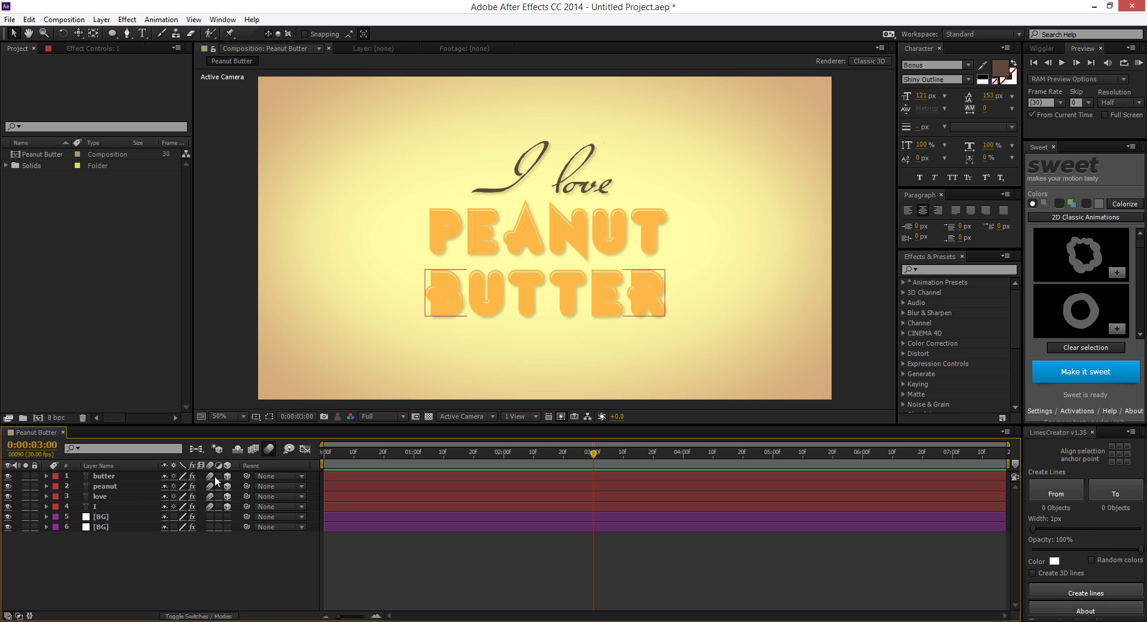
left_click(271, 449)
left_click(98, 506)
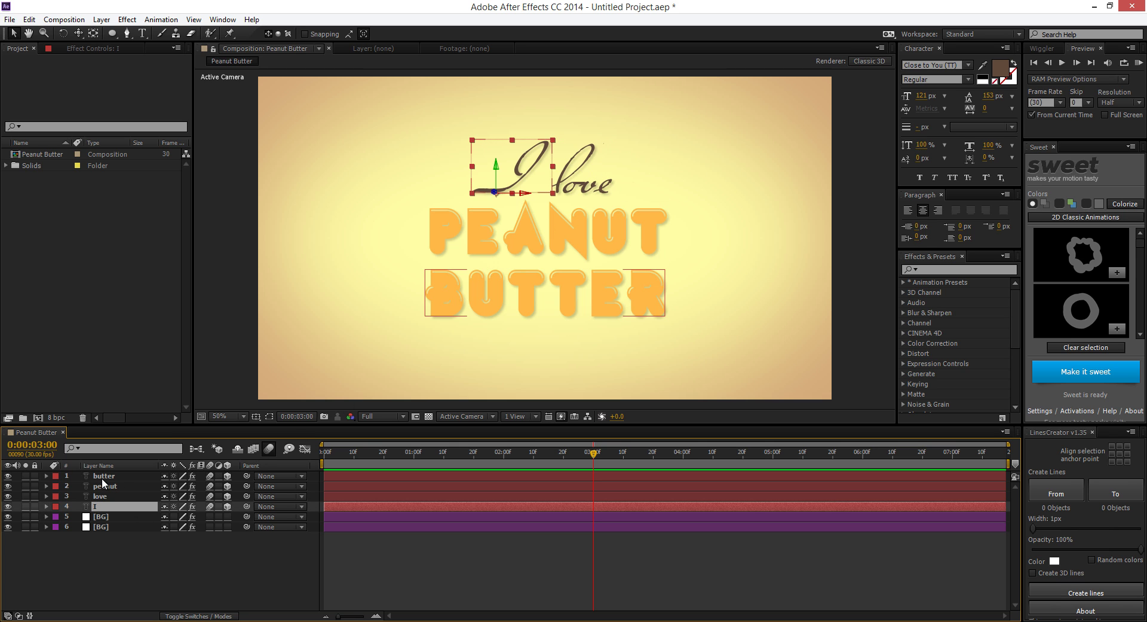
left_click(238, 476, "shift")
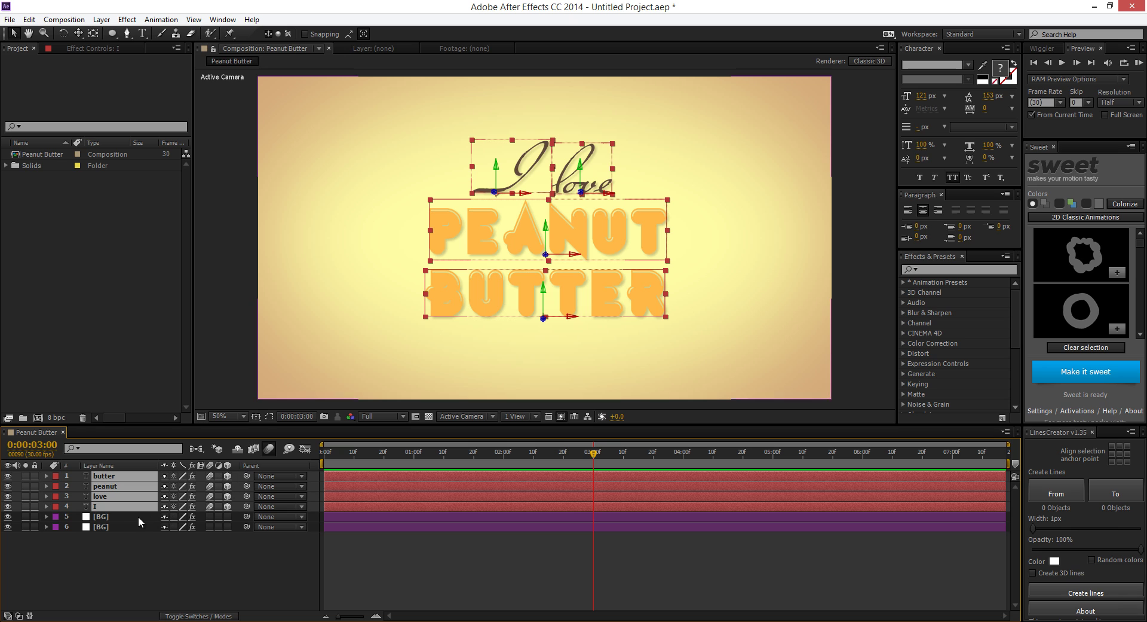
left_click(138, 539)
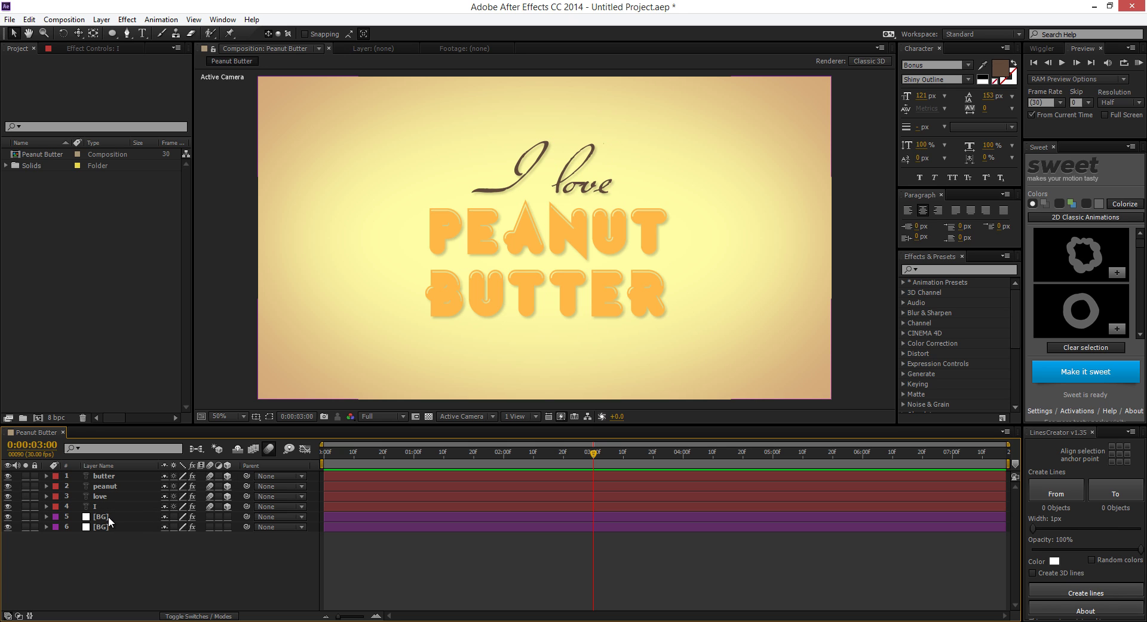
left_click(107, 518)
left_click(104, 526, "shift")
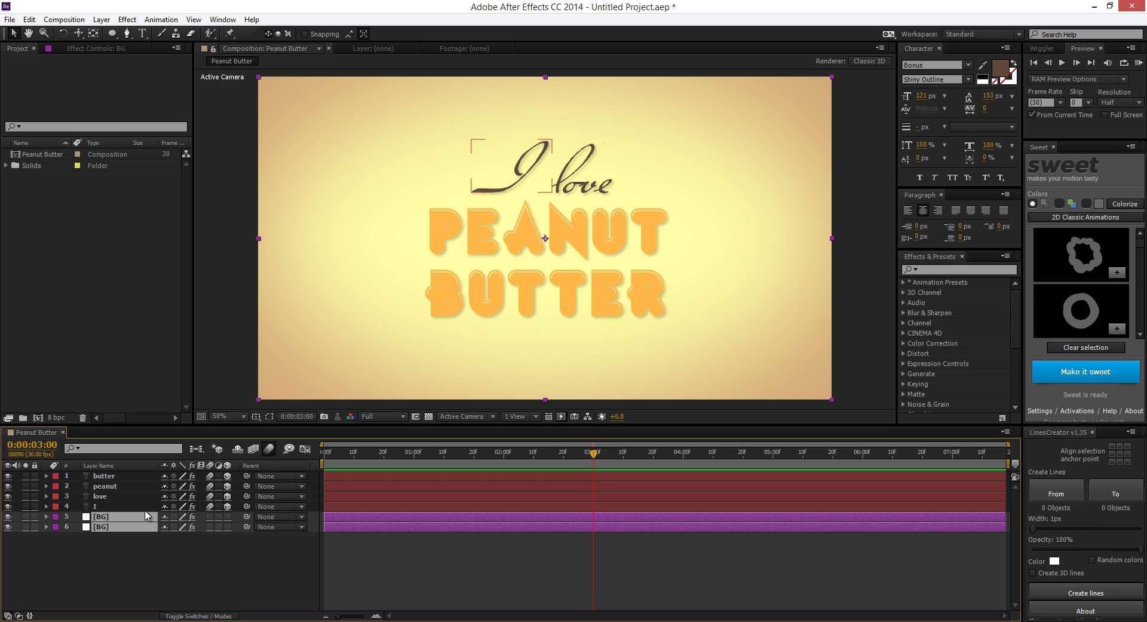
left_click(144, 539)
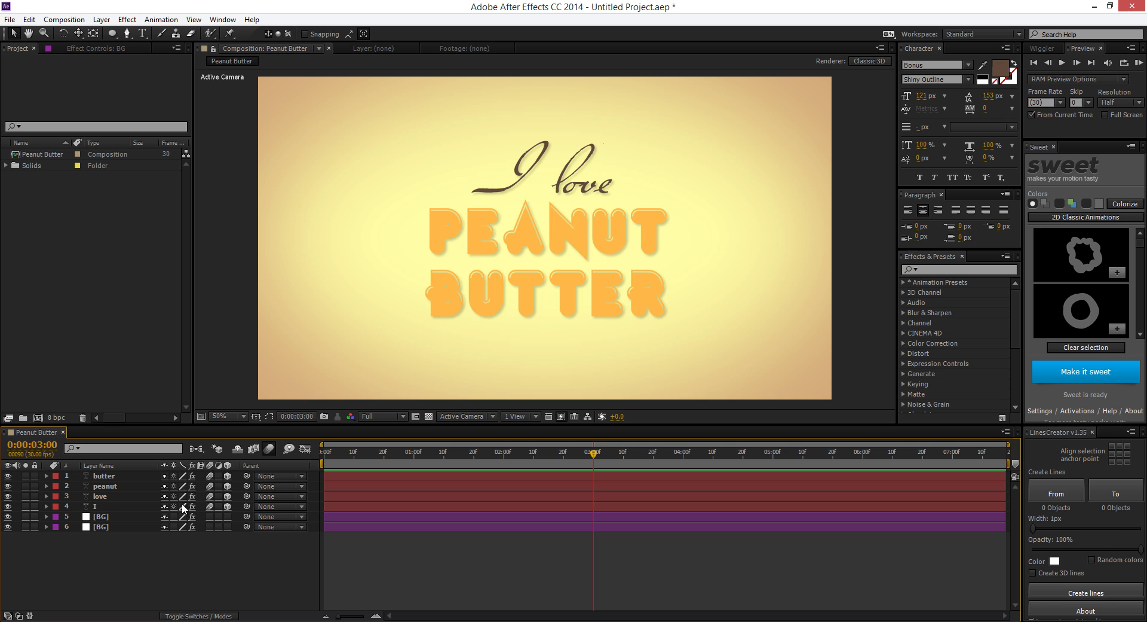
Step: Add a new two-node camera with the 35mm preset to the composition
left_click(96, 20)
mouse_move(138, 34)
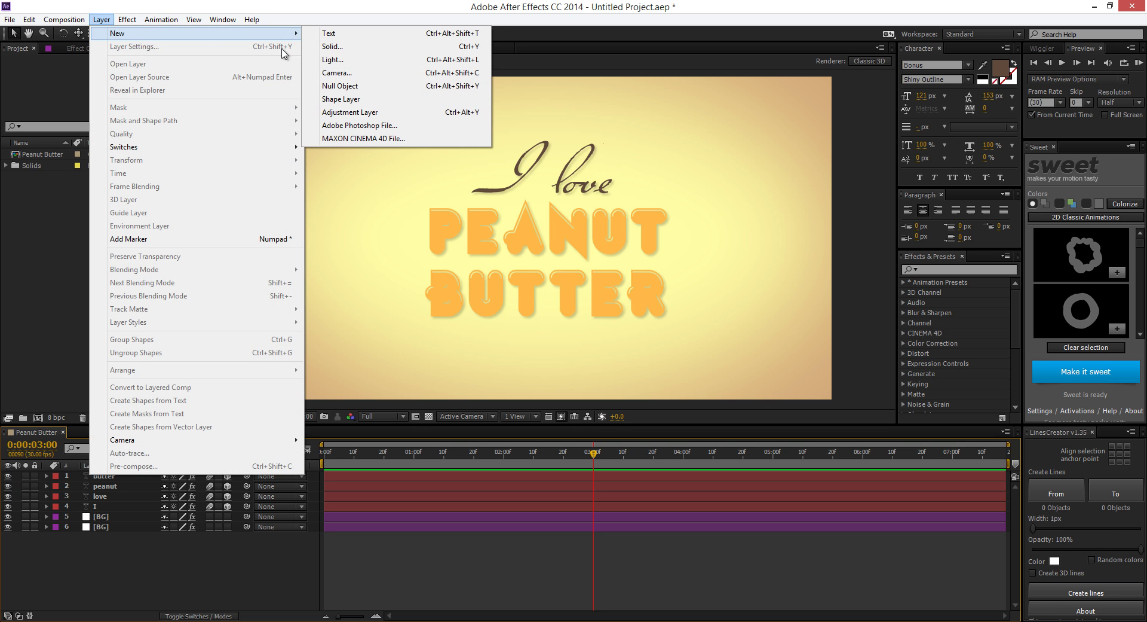
left_click(363, 77)
left_click(295, 70)
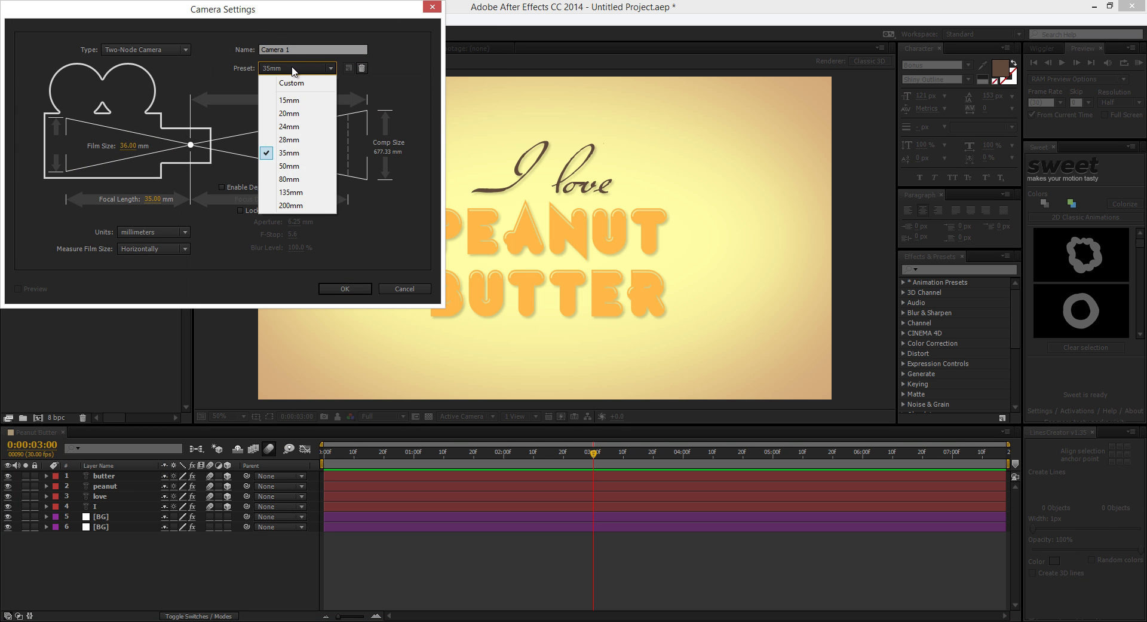
left_click(229, 99)
left_click(340, 285)
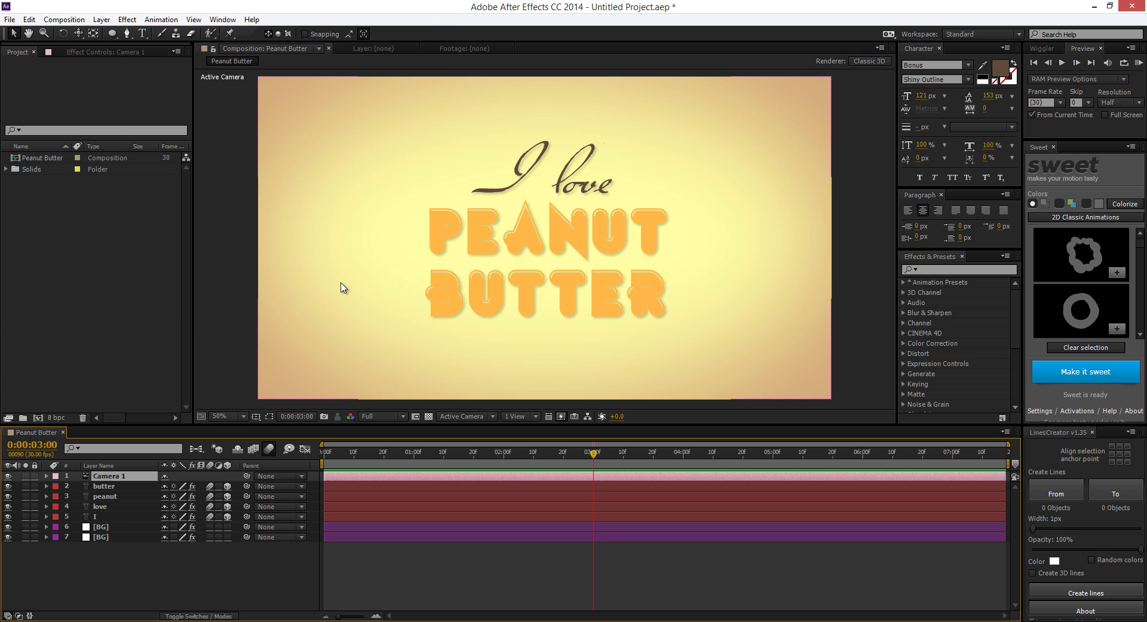
Step: Add a new null object and rename it Camera Control
left_click(111, 22)
mouse_move(179, 34)
left_click(336, 87)
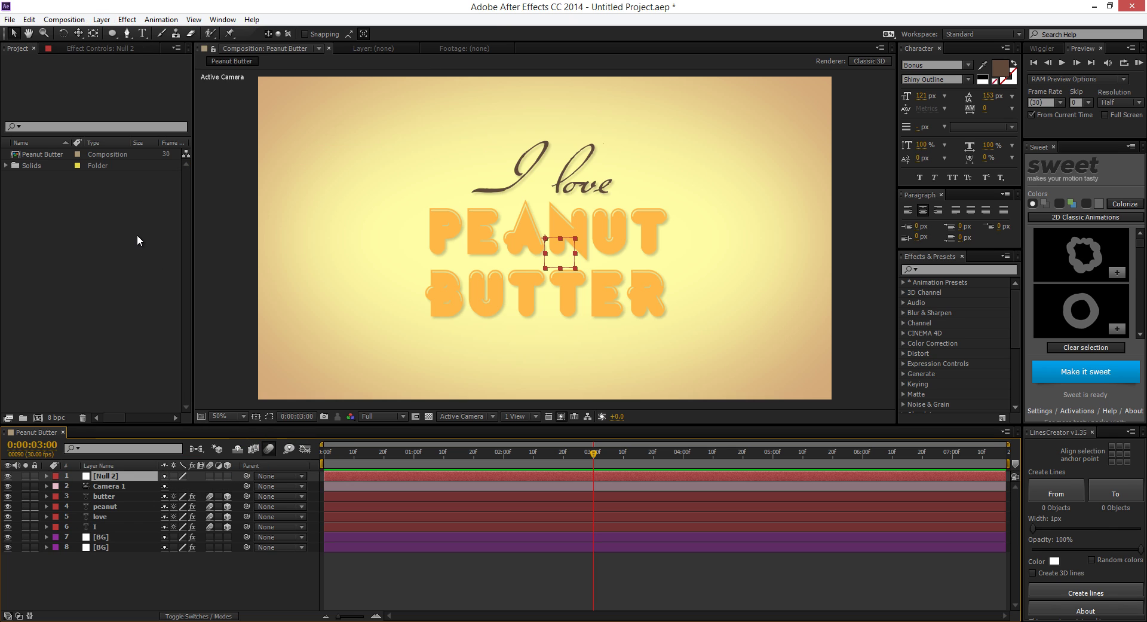
key("Return")
type("Camera Control")
left_click(138, 558)
Step: Parent Camera 1 to the Camera Control null and make the null a 3D layer
left_click(111, 485)
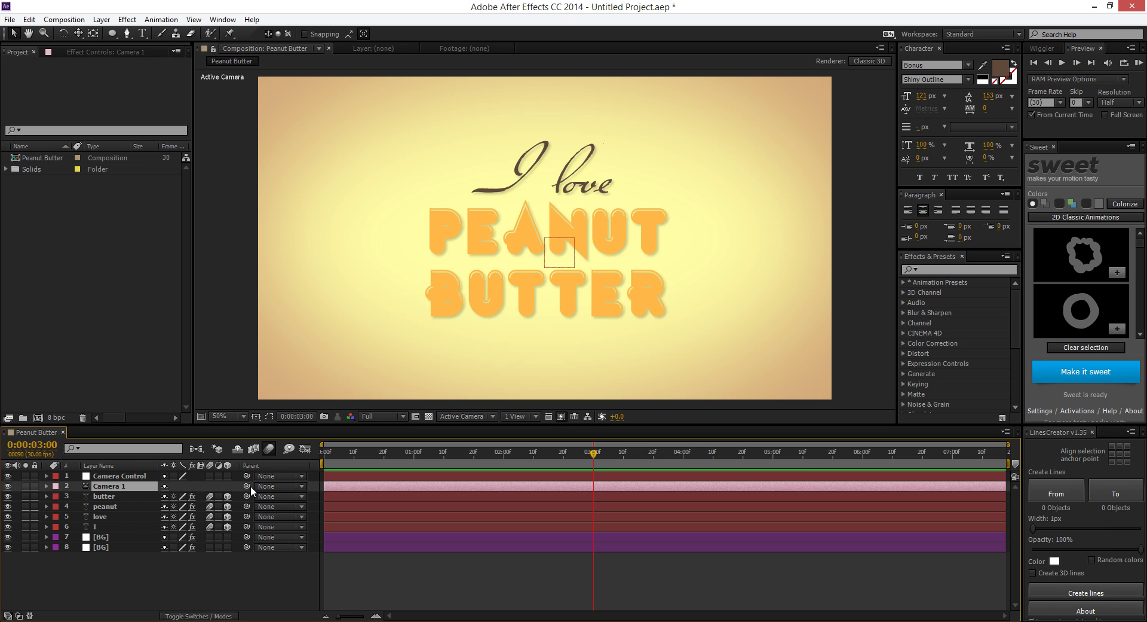
left_click_drag(248, 487, 107, 478)
left_click(120, 474)
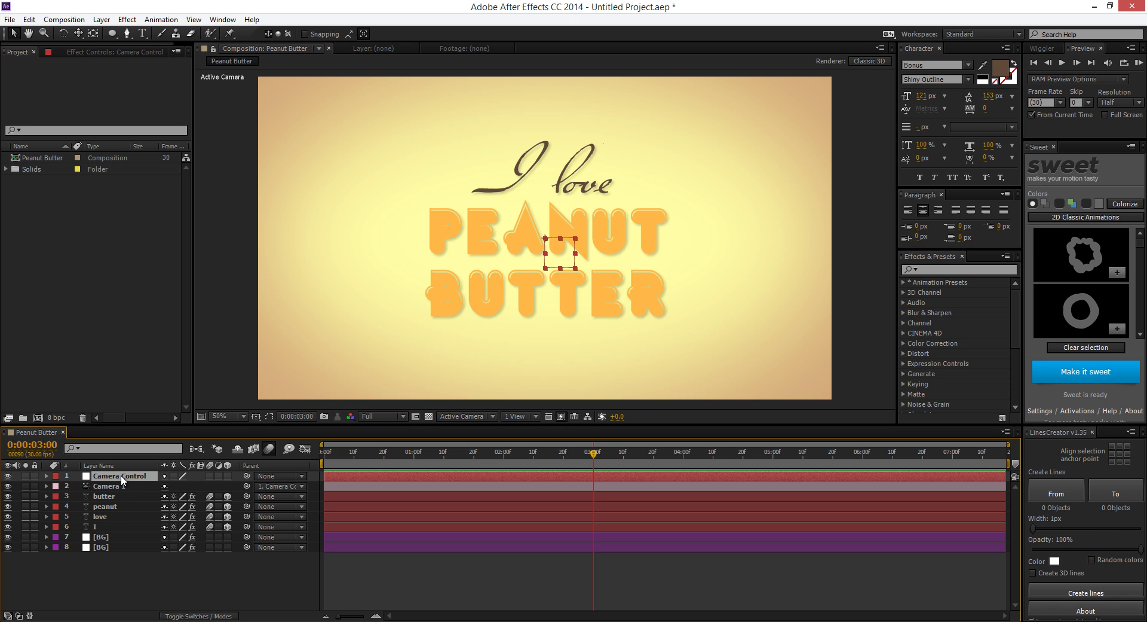
left_click(110, 486)
left_click(129, 478)
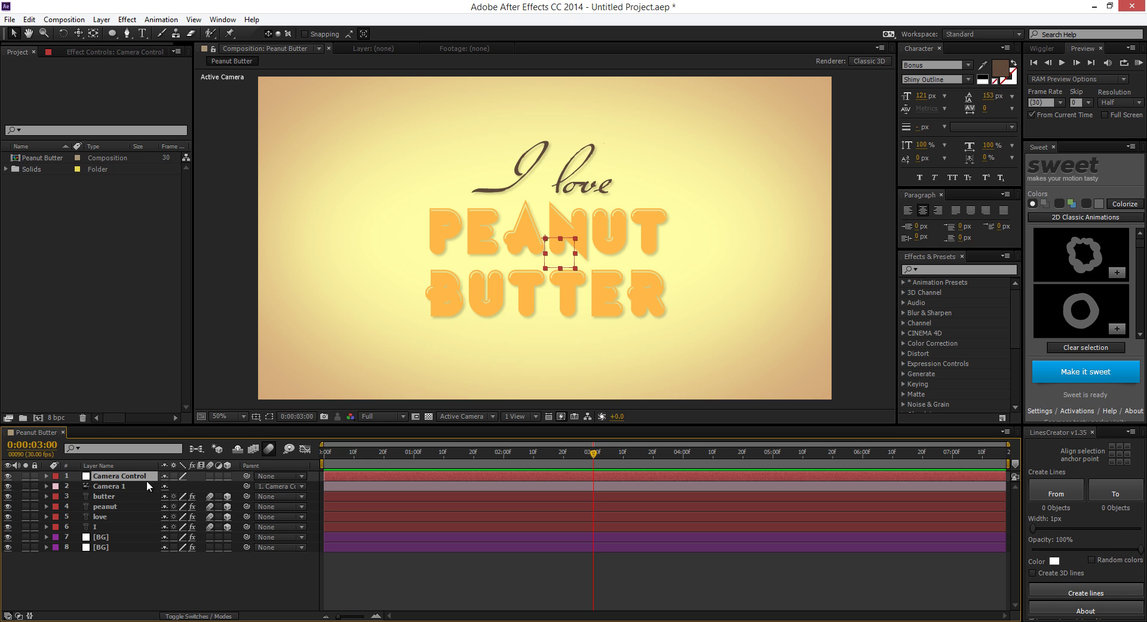
left_click(227, 475)
left_click(109, 488)
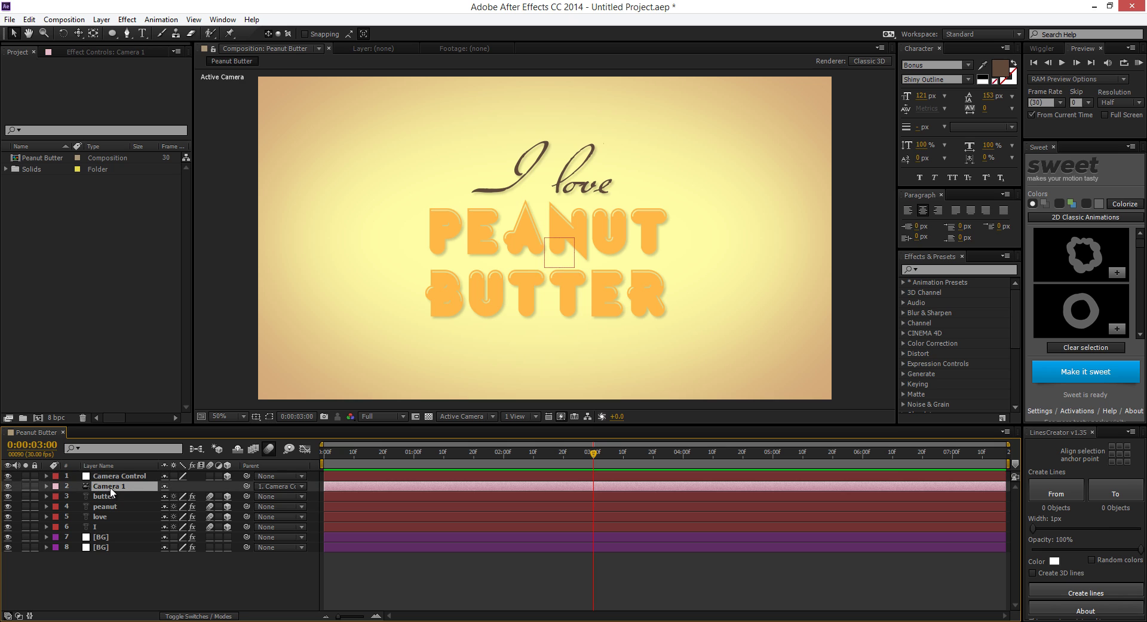
left_click(119, 478)
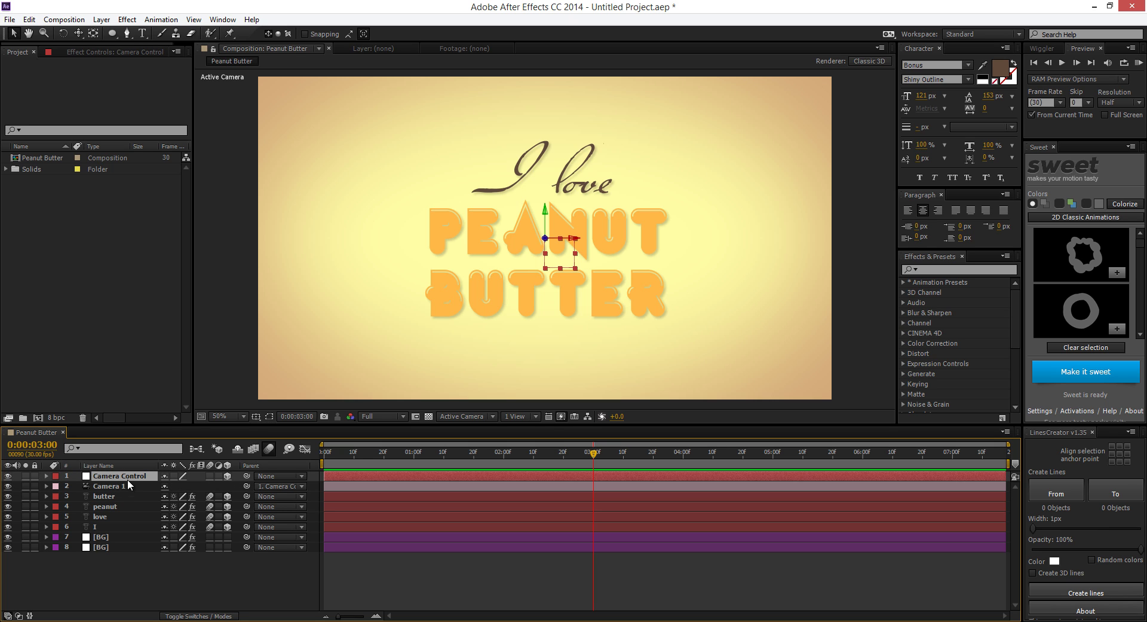
Step: Try moving the unparented Camera 1 through its own Position values, undoing each change
left_click(247, 487)
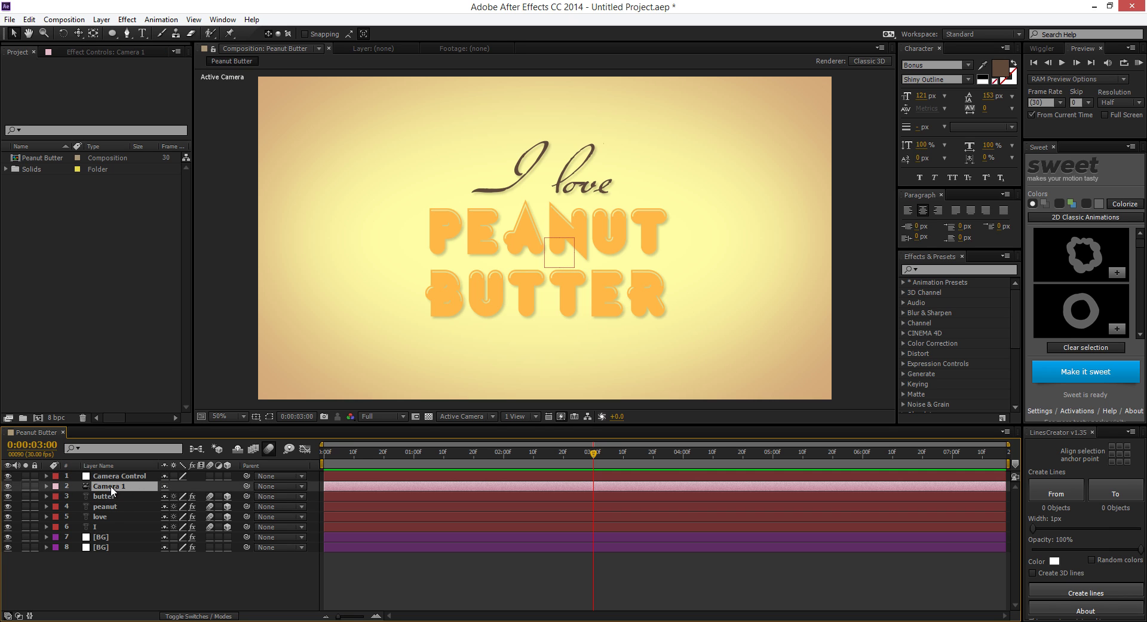
key("p")
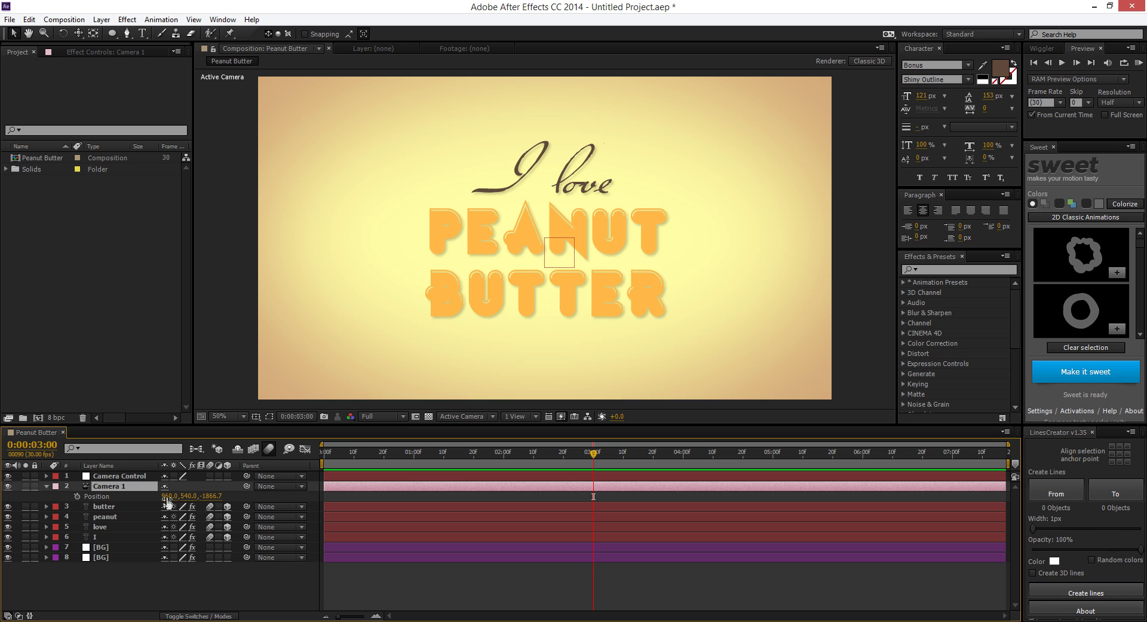
left_click(167, 496)
left_click(127, 499)
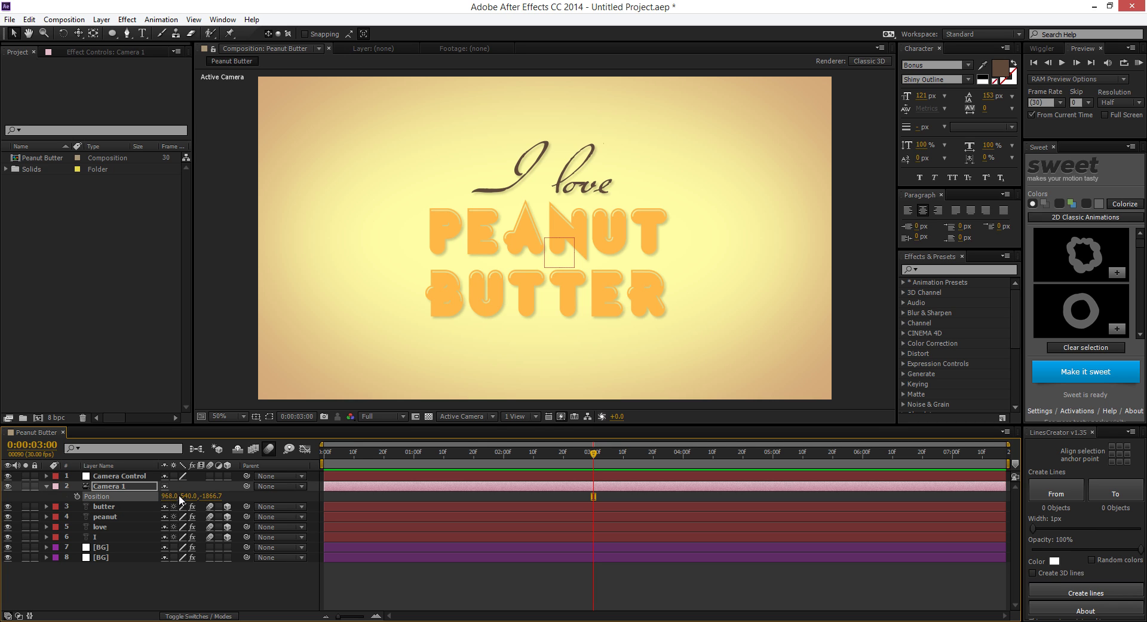
left_click_drag(180, 496, 191, 500)
key("ctrl+z")
left_click_drag(163, 498, 275, 530)
key("ctrl+z")
left_click_drag(183, 496, 332, 512)
key("ctrl+z")
key("ctrl+z")
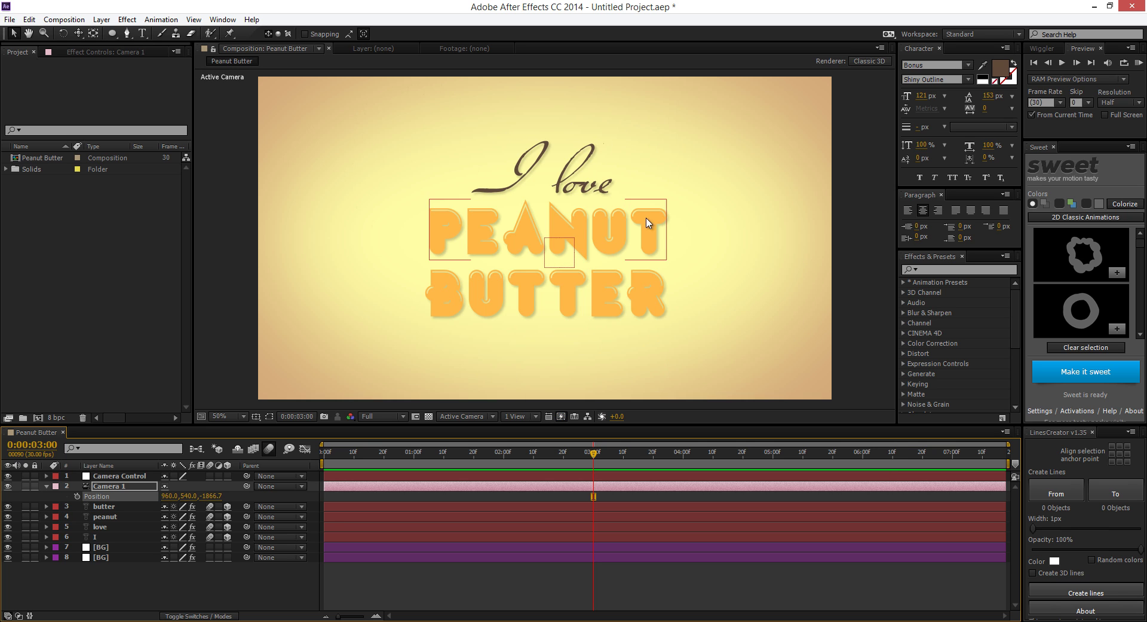
Step: Try moving Camera 1 in the composition view with the Camera tool and undo the moves
left_click(63, 34)
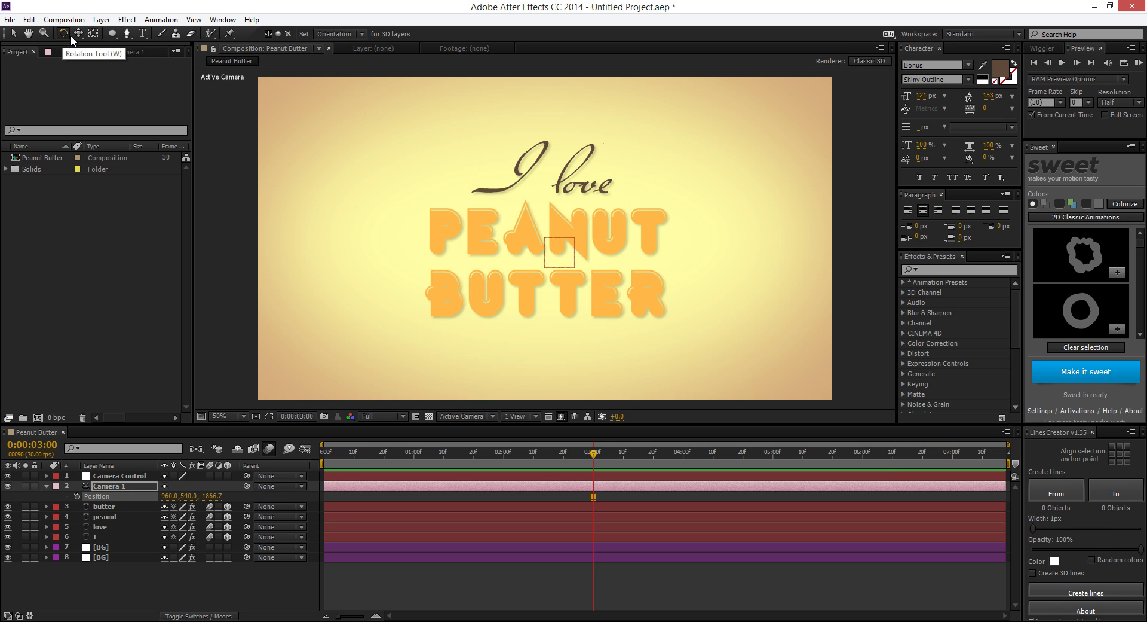
left_click(78, 34)
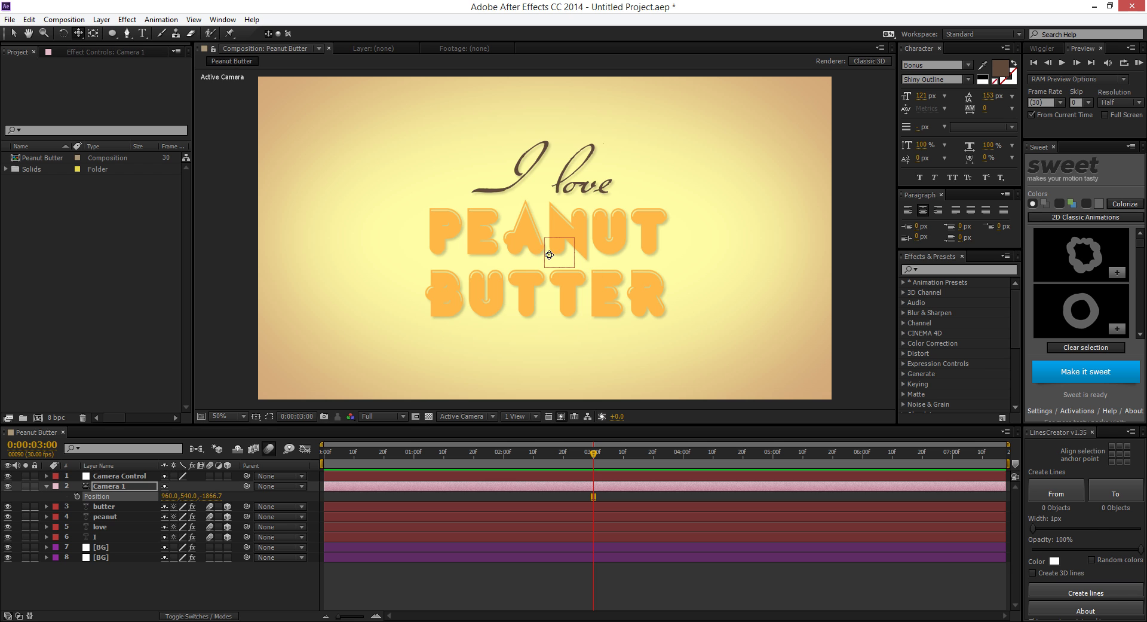
left_click_drag(550, 254, 506, 263)
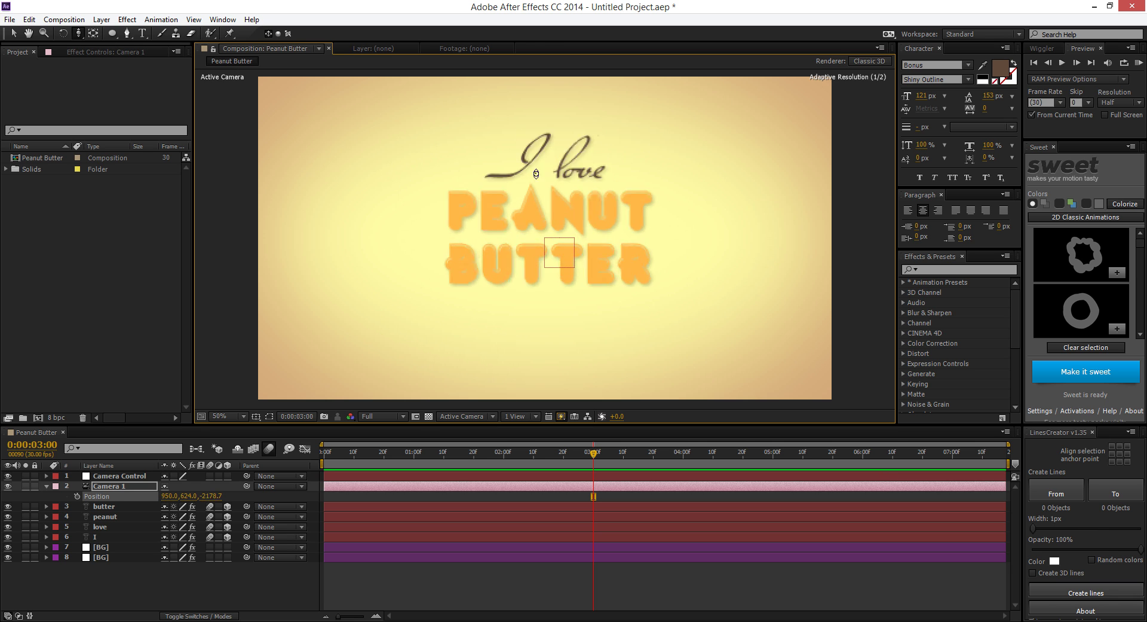
left_click_drag(536, 174, 566, 190)
key("ctrl+z")
key("ctrl+z")
key("ctrl+z")
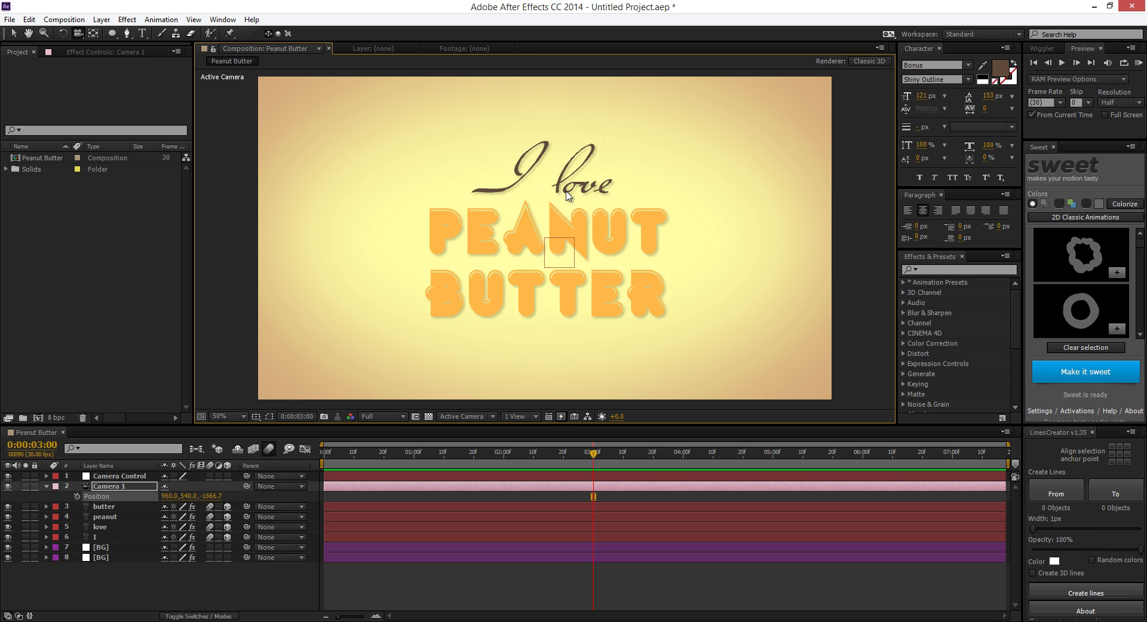
left_click(144, 571)
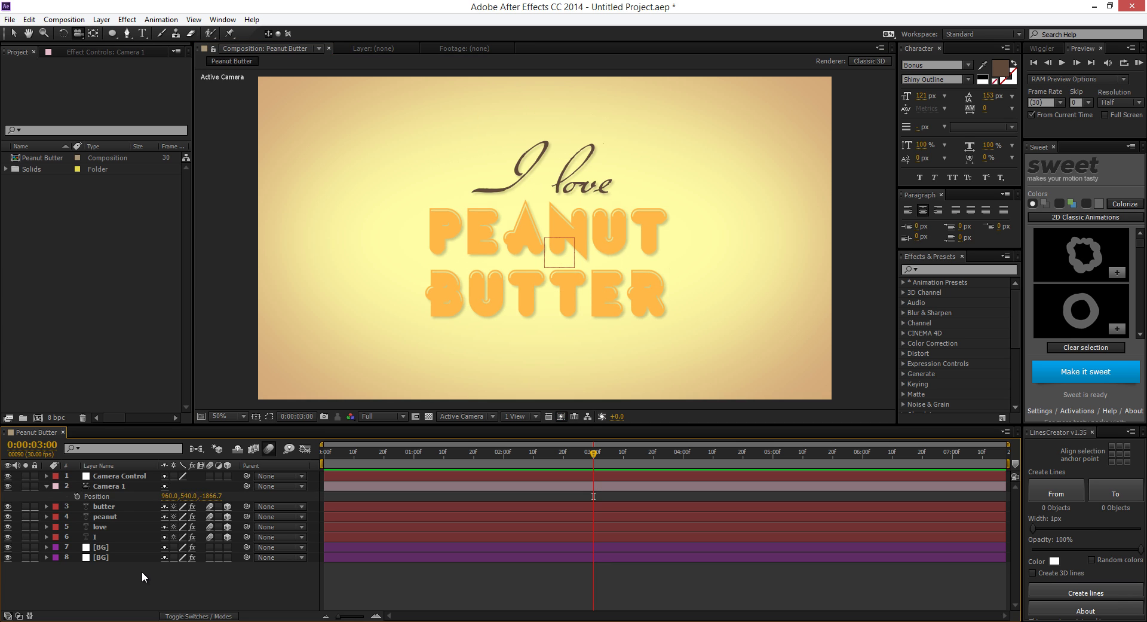
Step: Parent Camera 1 to the Camera Control null
left_click(113, 485)
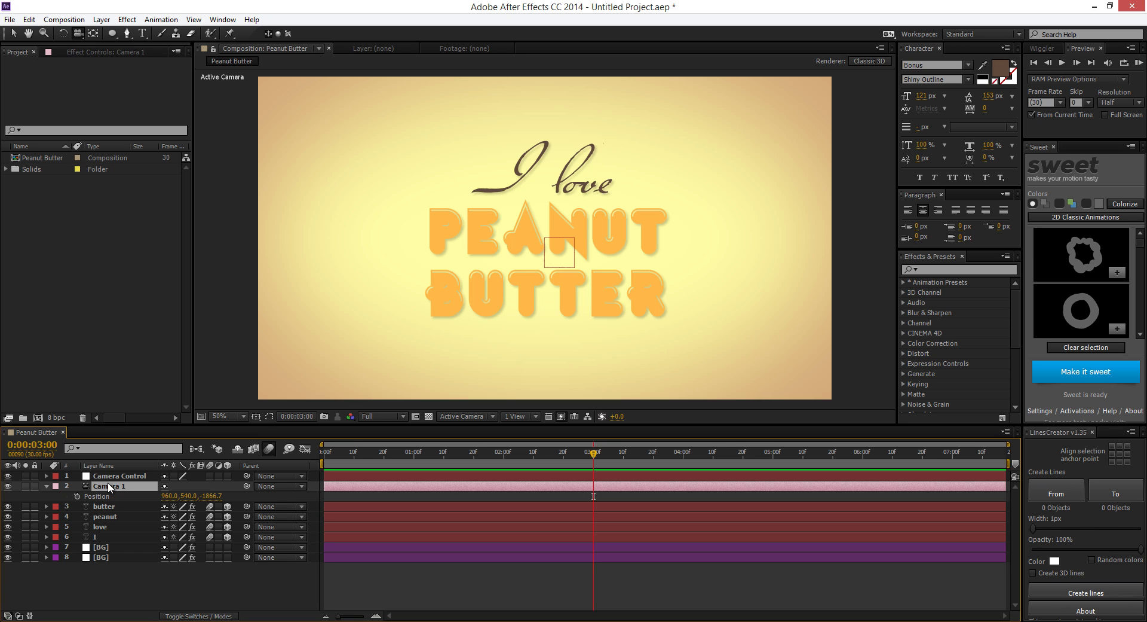
left_click_drag(246, 486, 120, 475)
left_click(176, 476)
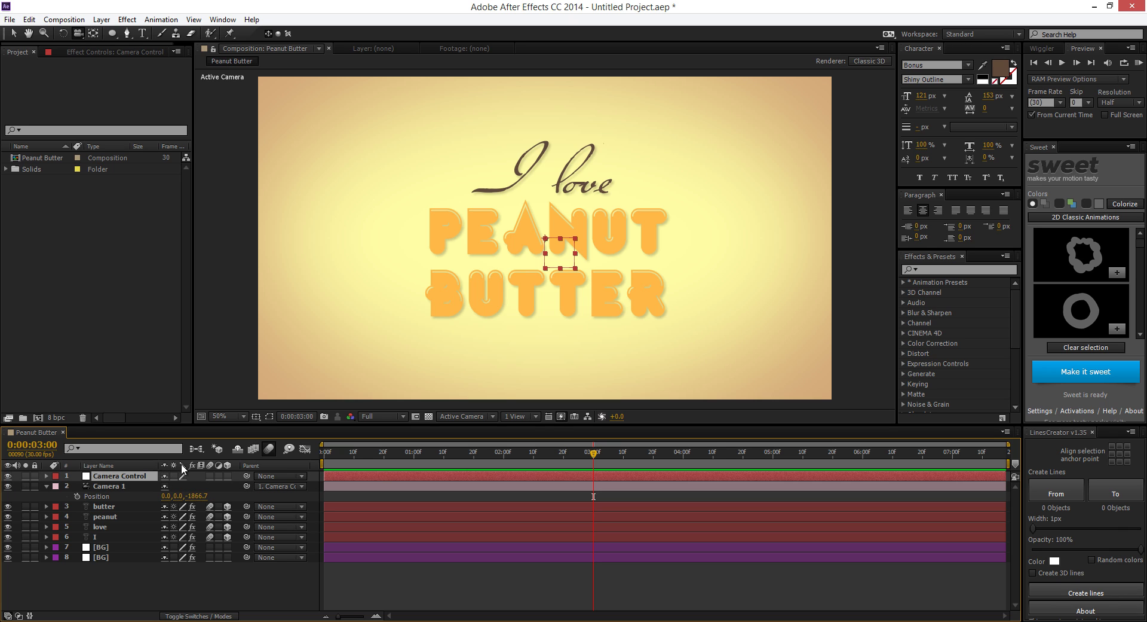
Step: Make the Camera Control null a 3D layer and reveal its Position property at the first frame
left_click(227, 475)
key("Home")
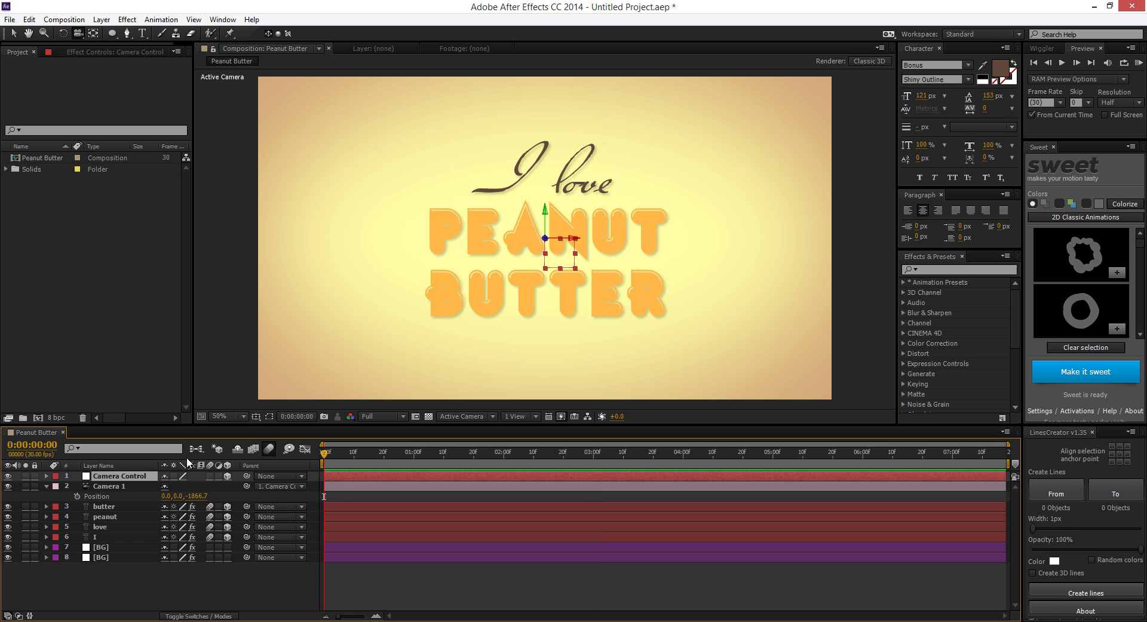
key("p")
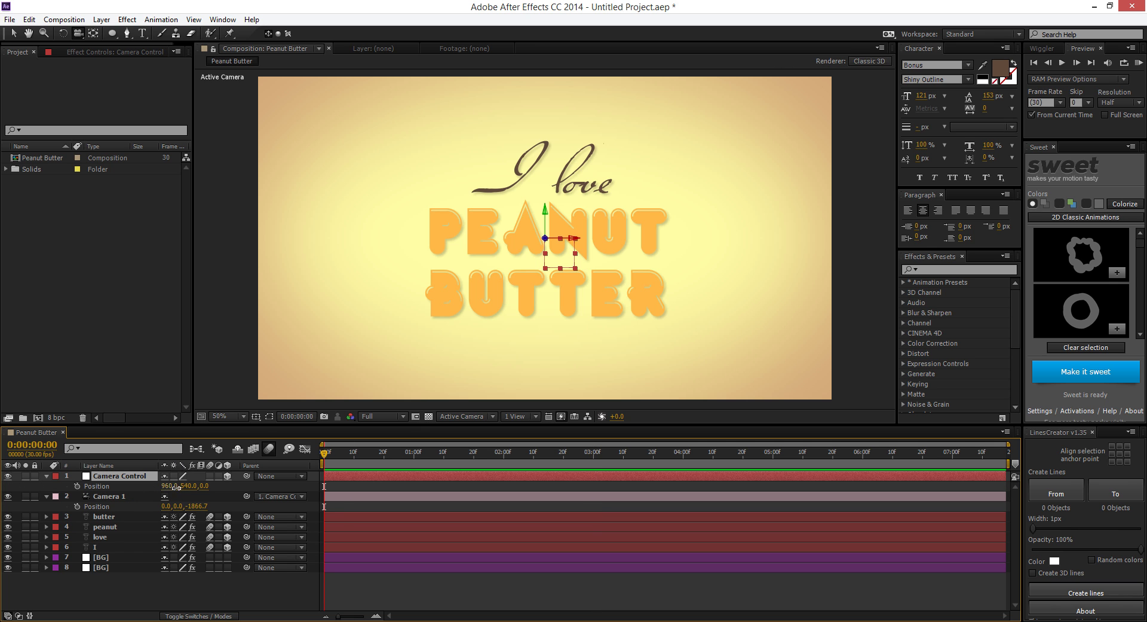
Step: Try shifting the Camera Control null's Position and undo the change
left_click_drag(183, 487, 439, 503)
key("ctrl+z")
key("ctrl+z")
Step: Stagger the text layers in the timeline so love starts at frame 5, peanut at frame 9 and butter at frame 14
left_click(376, 616)
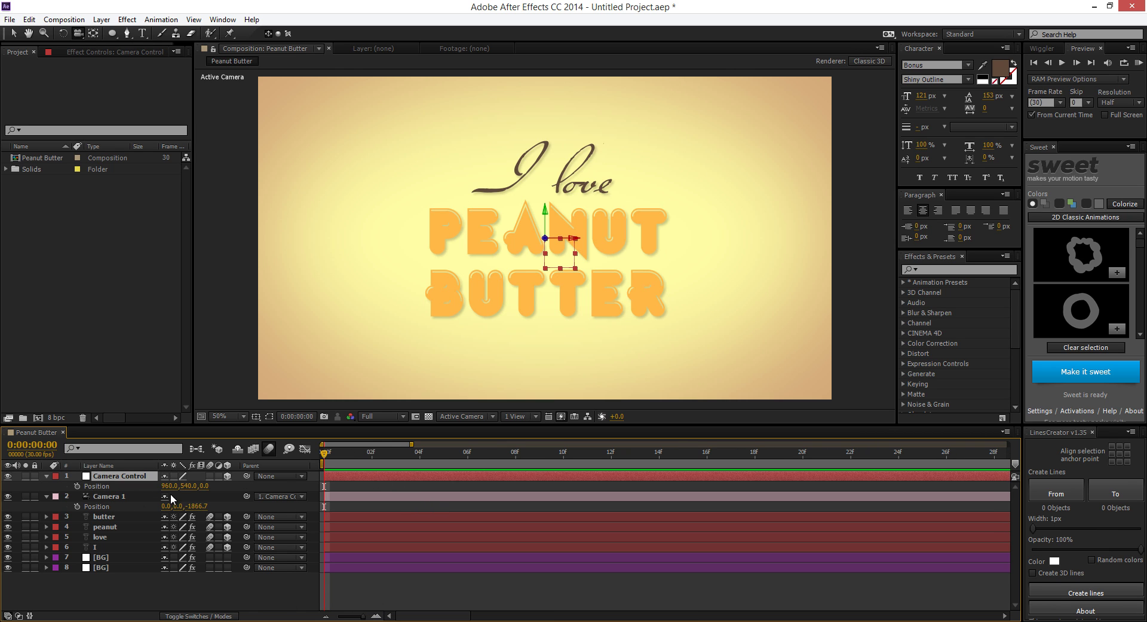
left_click(339, 544)
left_click_drag(333, 539, 561, 544)
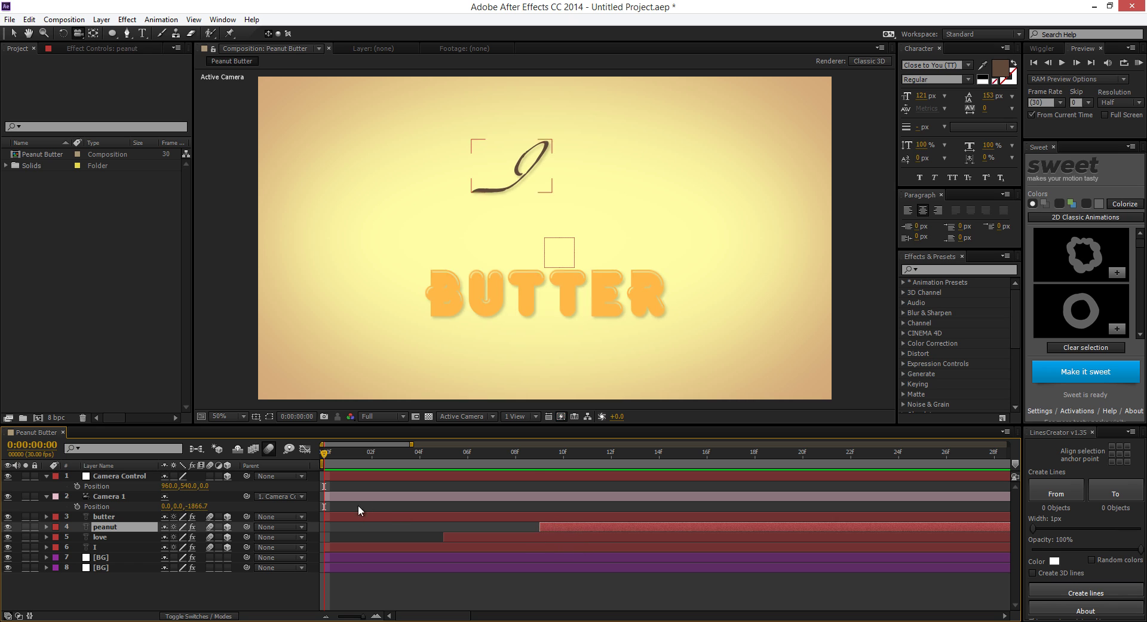
left_click_drag(352, 515, 687, 528)
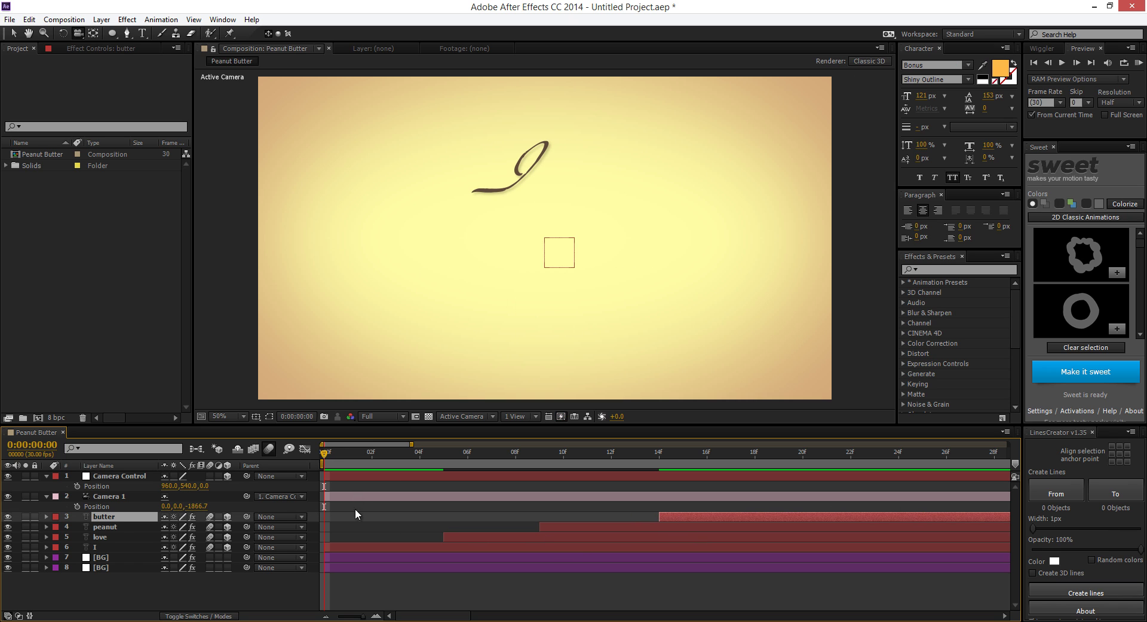
Step: Keyframe the Camera Control null's Position at the first frame with 872, 322, 950 to frame the word I up close
left_click(76, 486)
left_click_drag(209, 491, 262, 484)
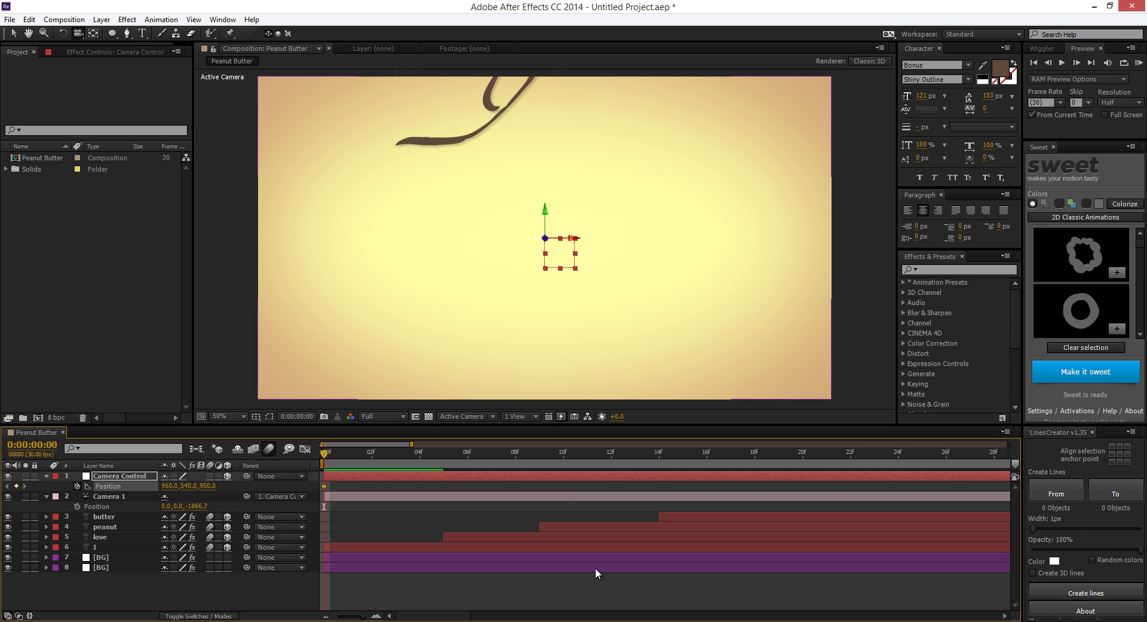
key("v")
left_click_drag(555, 259, 529, 192)
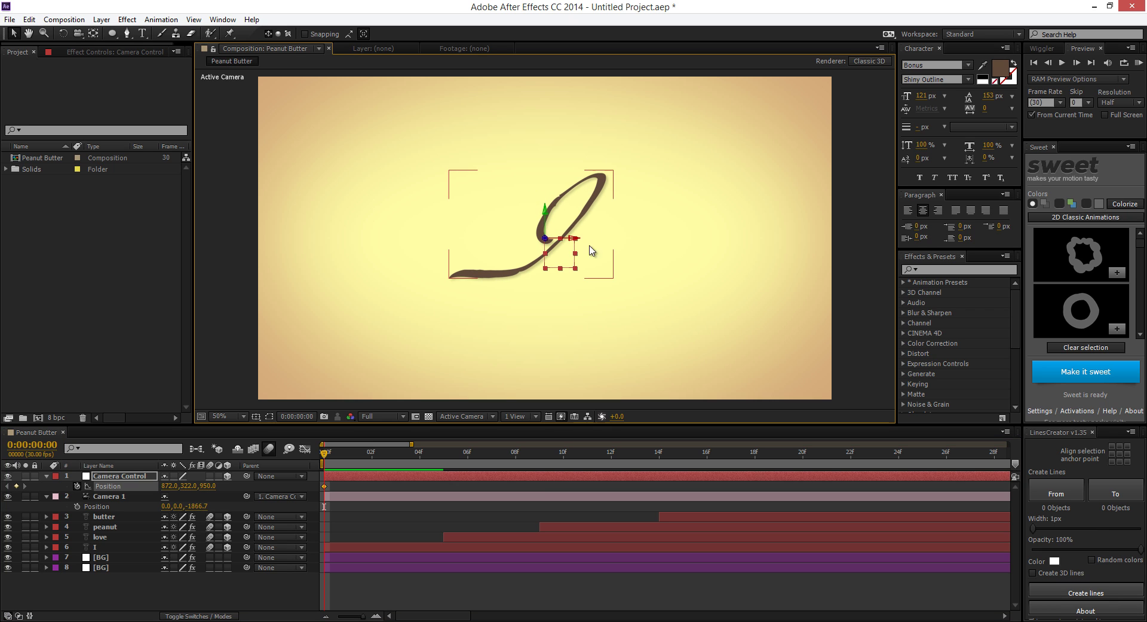
left_click(171, 487)
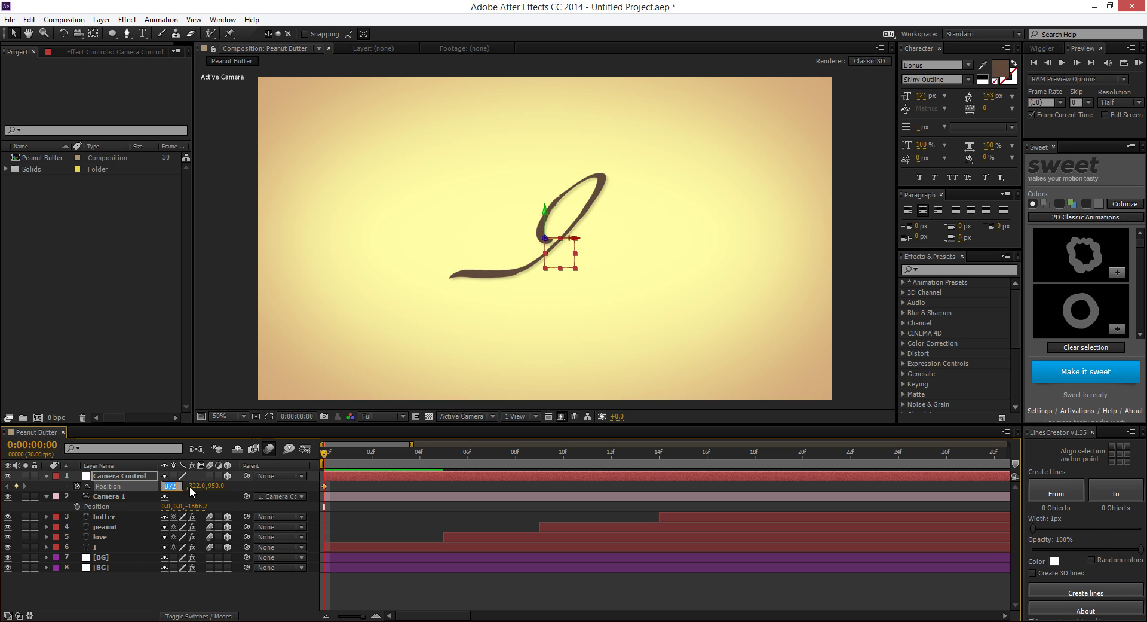
left_click(274, 489)
left_click(103, 480)
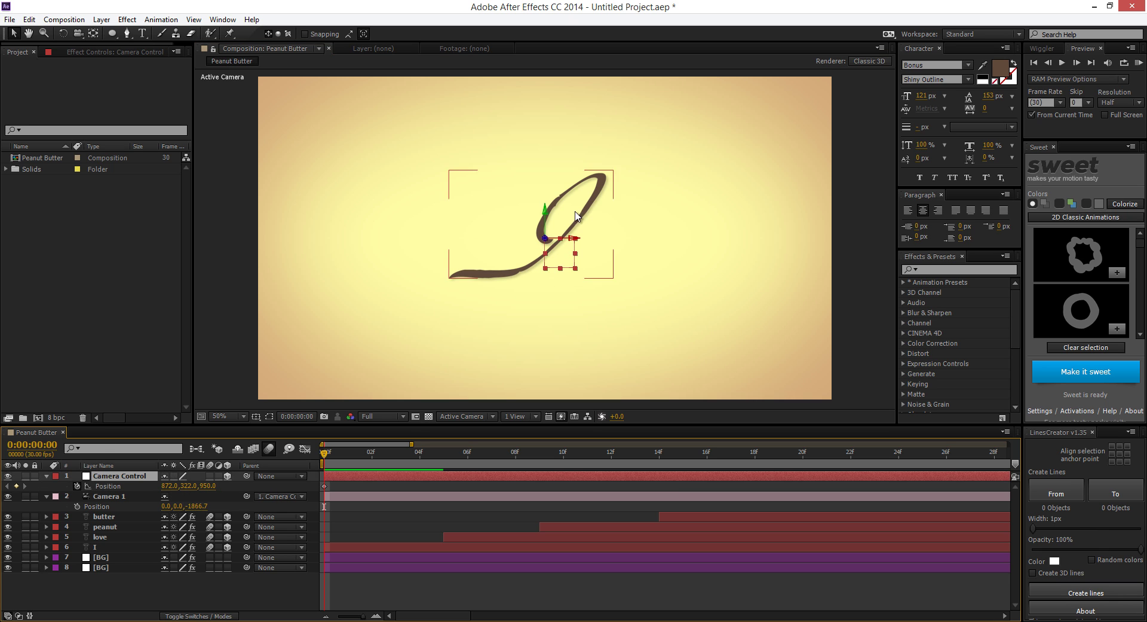
Step: Set the Camera Control null's X Position to 874 at the first frame and hold that position with a keyframe at frame 3
left_click_drag(559, 261, 559, 258)
left_click(390, 512)
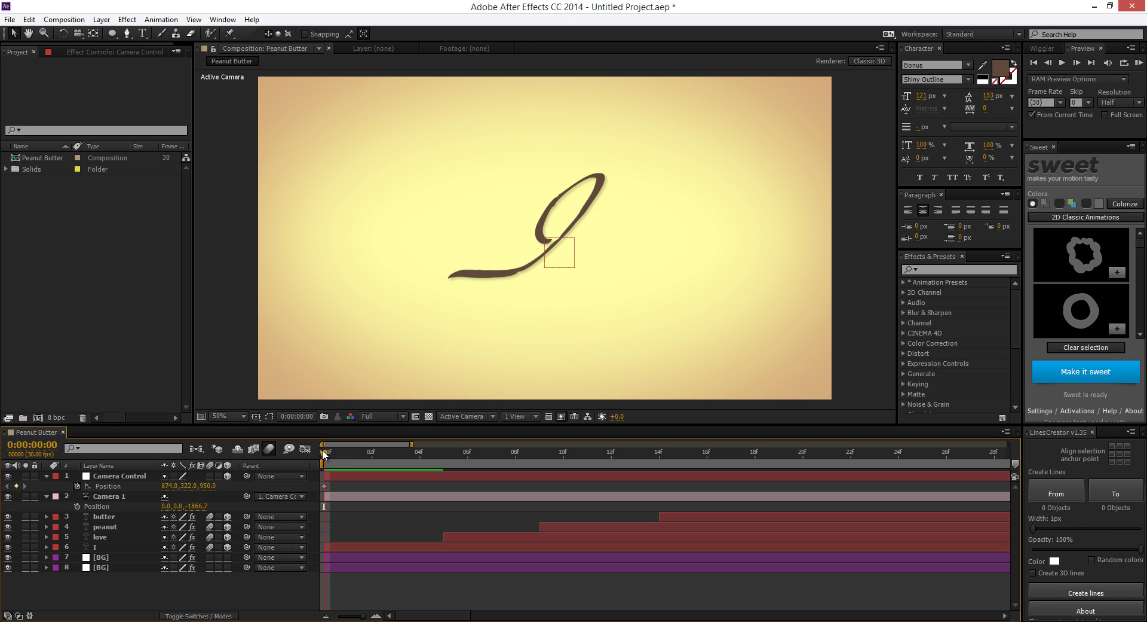
left_click_drag(395, 457, 467, 457)
left_click(16, 486)
left_click_drag(371, 486, 395, 486)
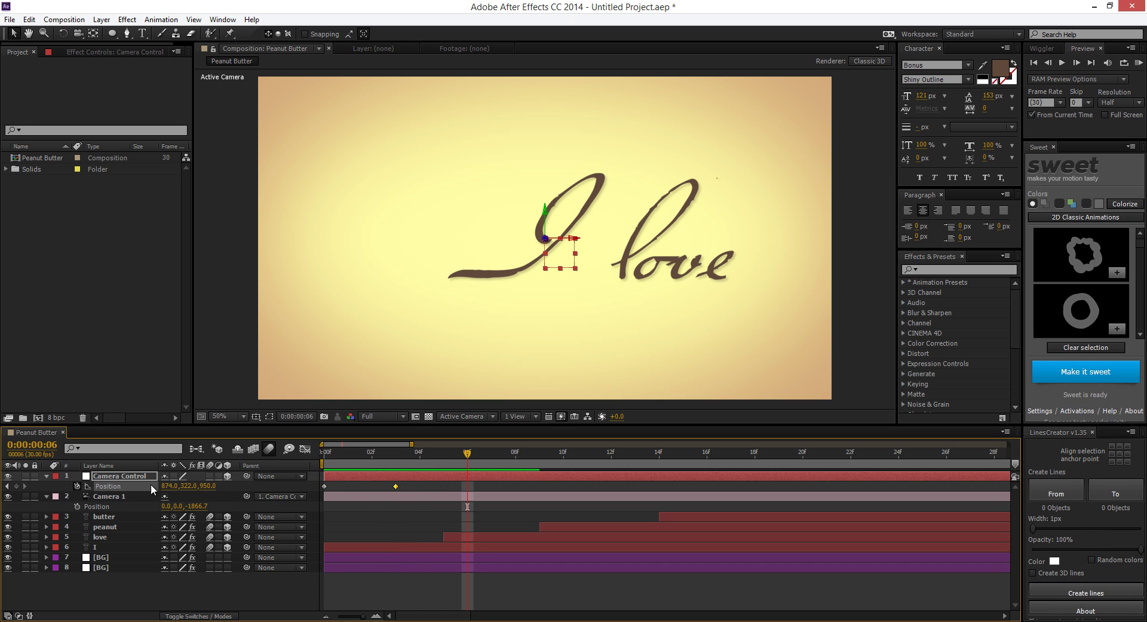
Step: Keyframe the null's Position at 974, 322, 950 at frame 6 to frame the word love, and hold it at frame 8
left_click_drag(169, 485, 240, 498)
mouse_move(495, 463)
left_mouse_down()
mouse_move(534, 463)
mouse_move(515, 466)
left_mouse_up()
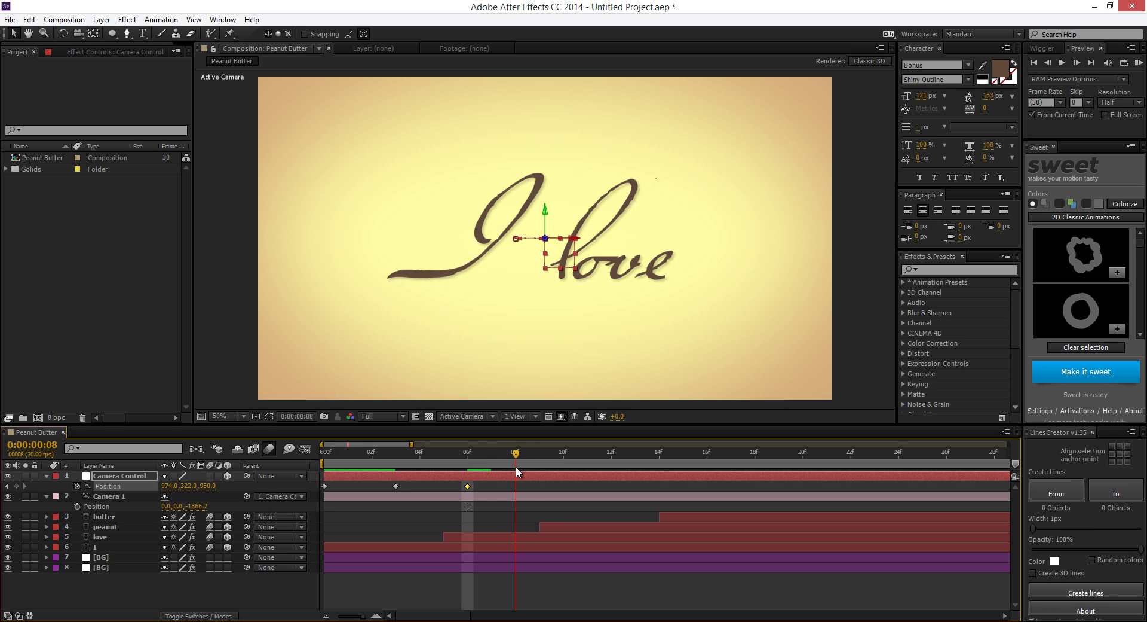
Step: Keyframe the null's Position at 974, 522, 1049 at frame 10 to frame the word peanut, and hold it at frame 13
left_click(554, 459)
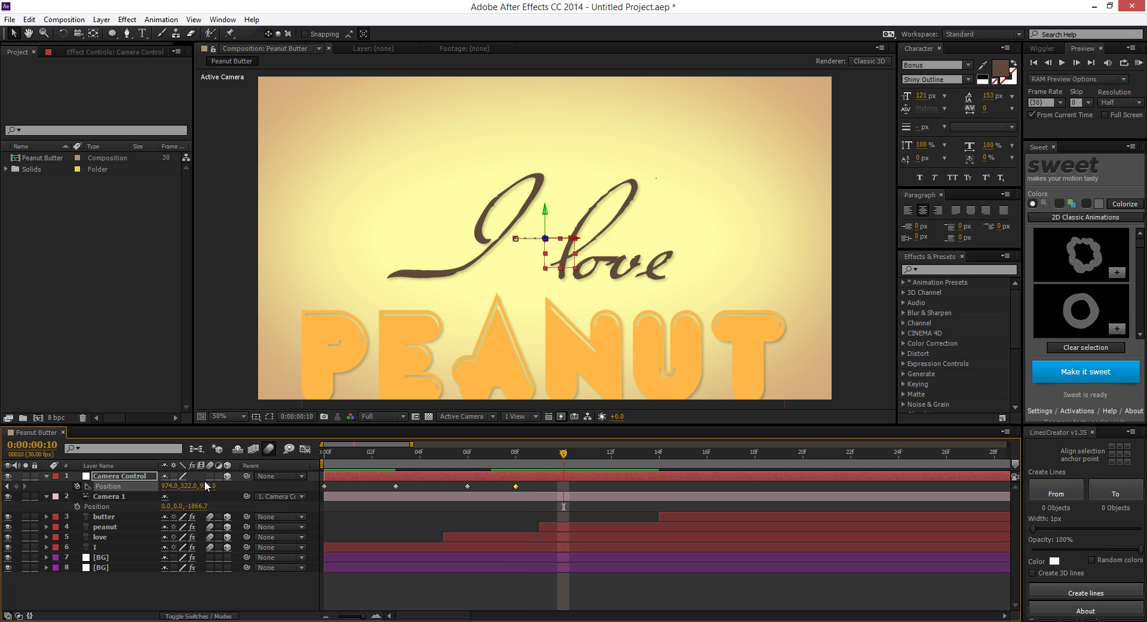
left_click_drag(194, 487, 271, 484)
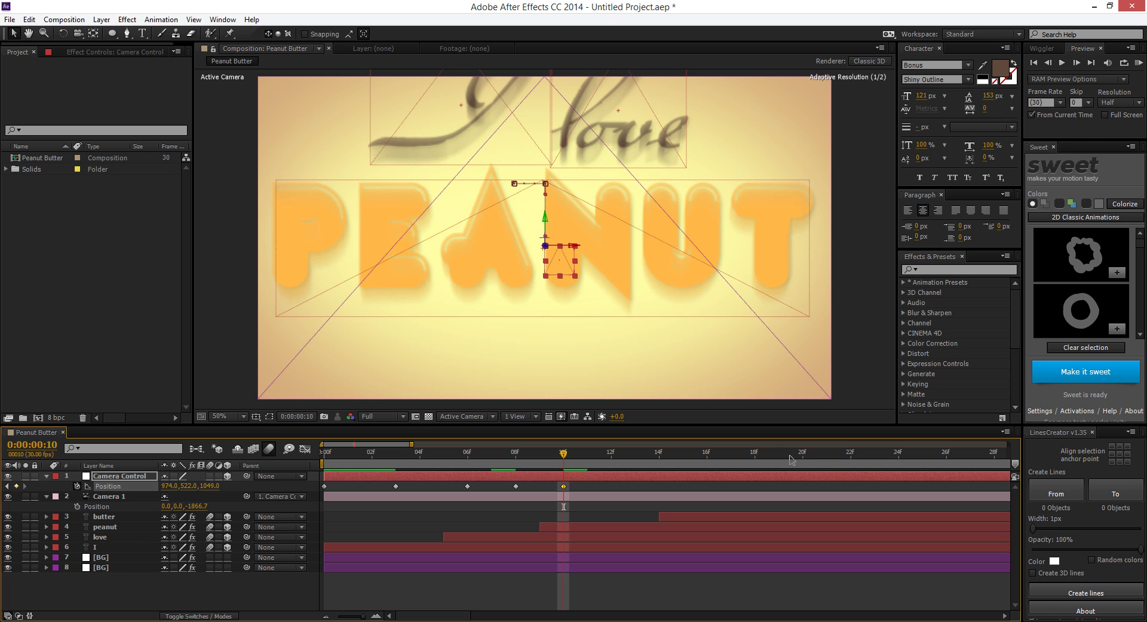
left_click(639, 455)
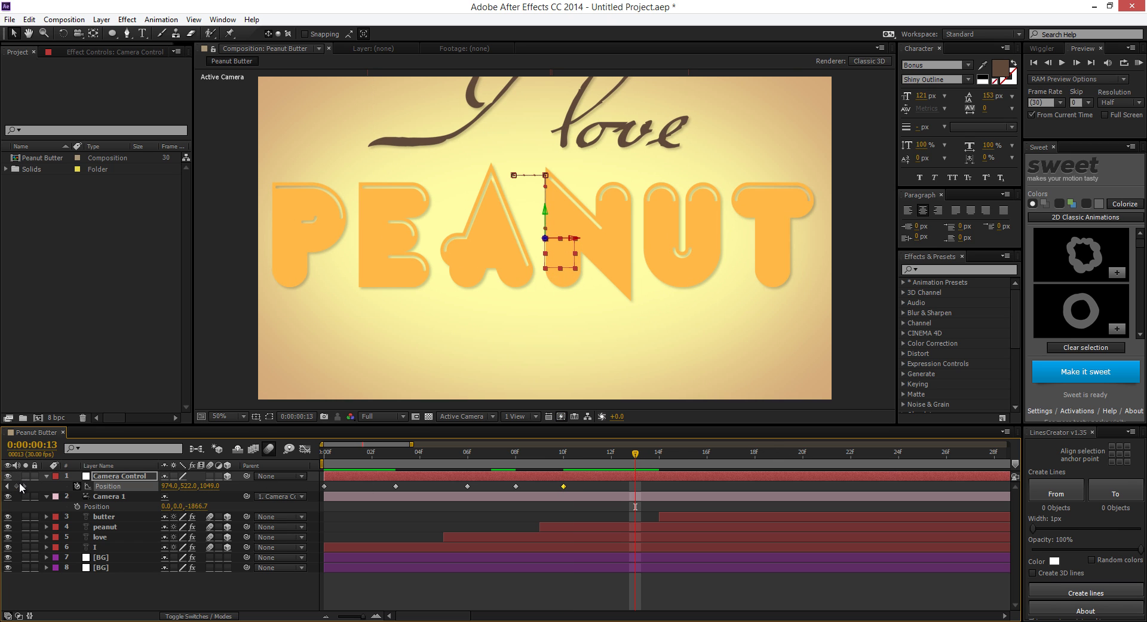
Step: Pull the null's Z Position back to -361 with a keyframe at frame 16 to show all words, and hold it at frame 20
left_click(683, 452)
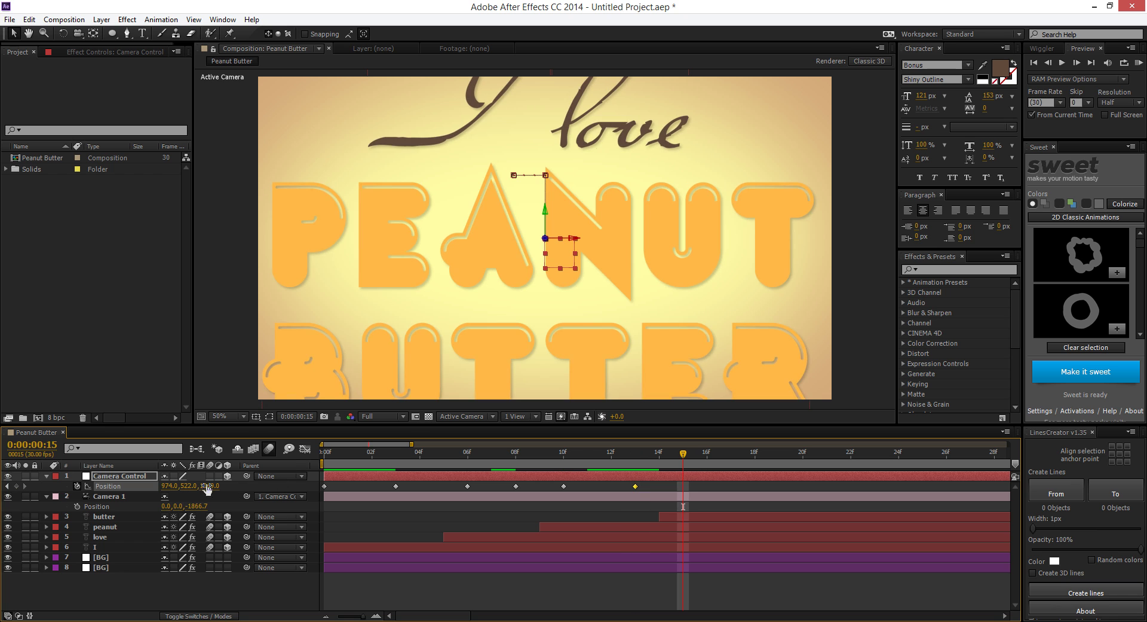
left_click_drag(208, 486, 136, 498)
left_click_drag(683, 486, 708, 486)
left_click(803, 457)
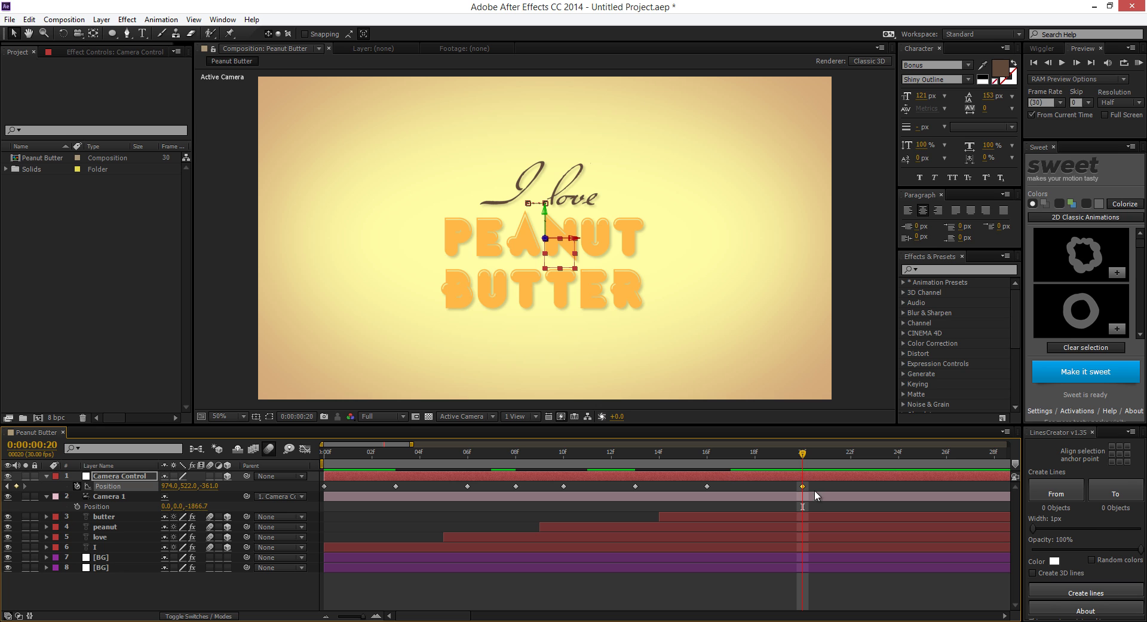
Step: Try setting the Camera Control null's Z Position to 1211 at frame 20 and undo the change
left_click_drag(711, 464, 806, 470)
left_click_drag(210, 486, 656, 467)
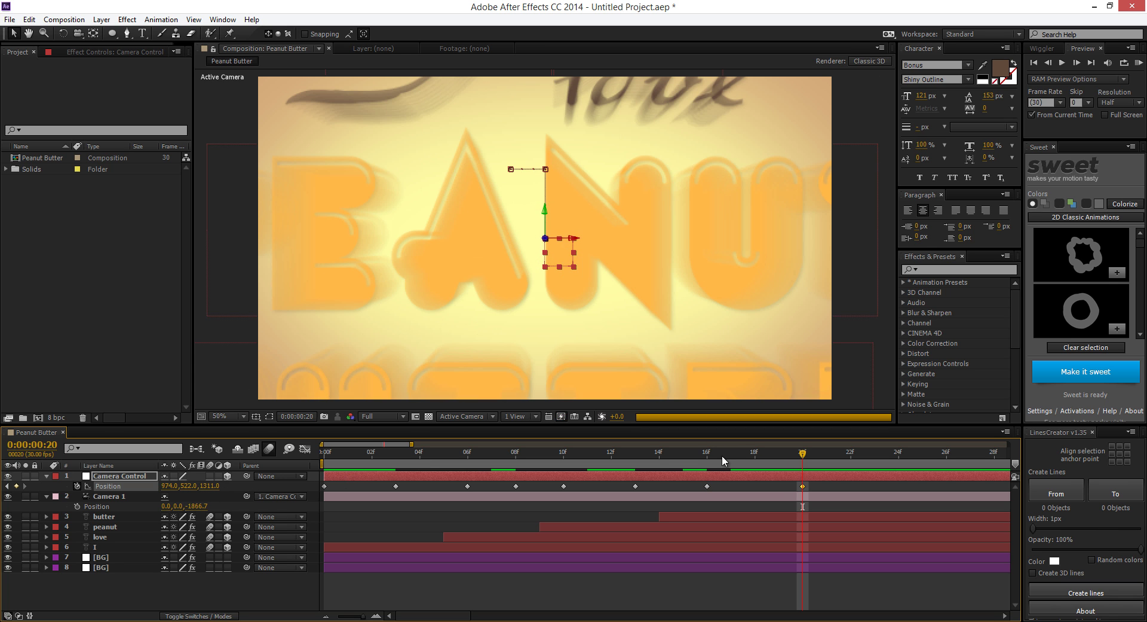
key("ctrl+z")
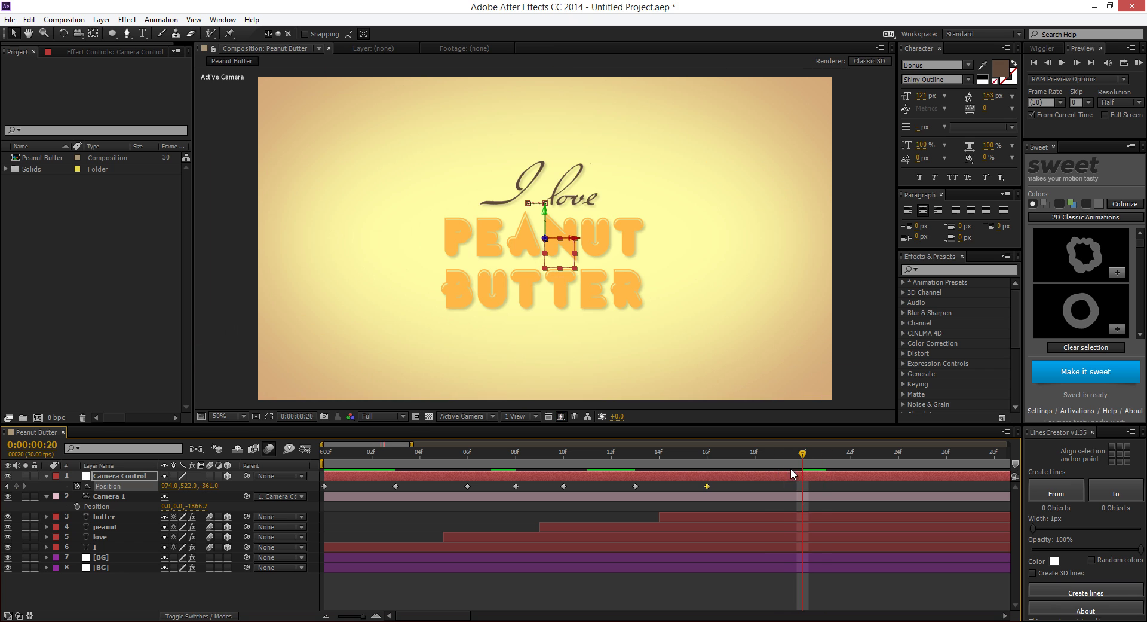
left_click_drag(750, 459, 707, 467)
Step: Add a keyframe at frame 20 holding the Camera Control null's Position at 974, 522, -361
left_click(802, 454)
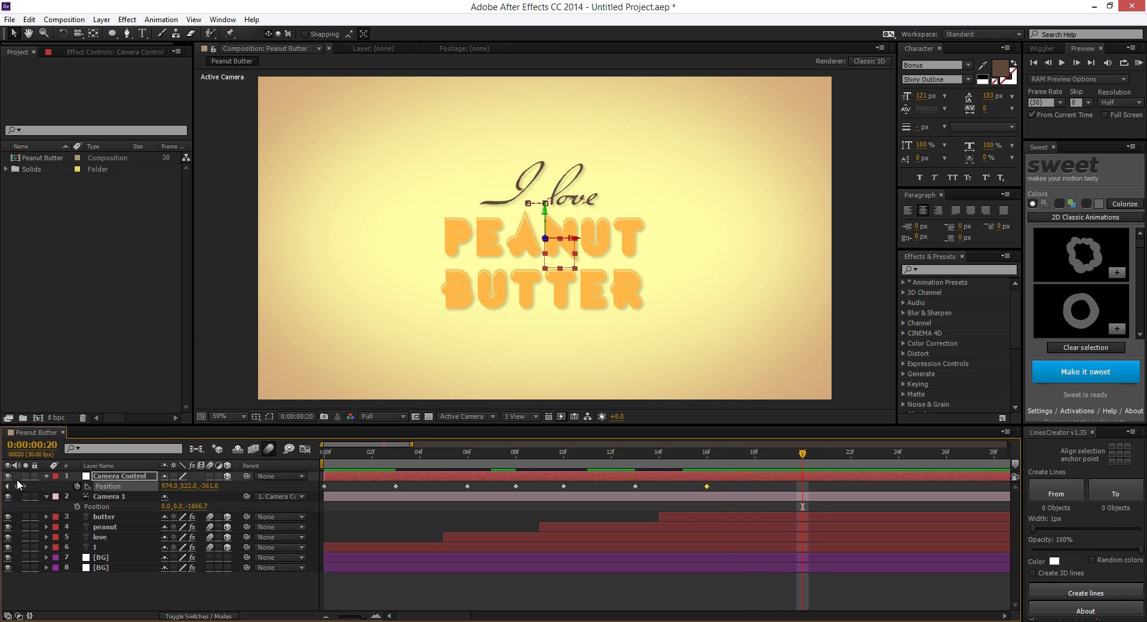
left_click(875, 456)
Step: Try changing Camera 1's Z Position to 83.3 at frame 23 and undo the change
left_click_drag(200, 507, 314, 503)
left_click(421, 587)
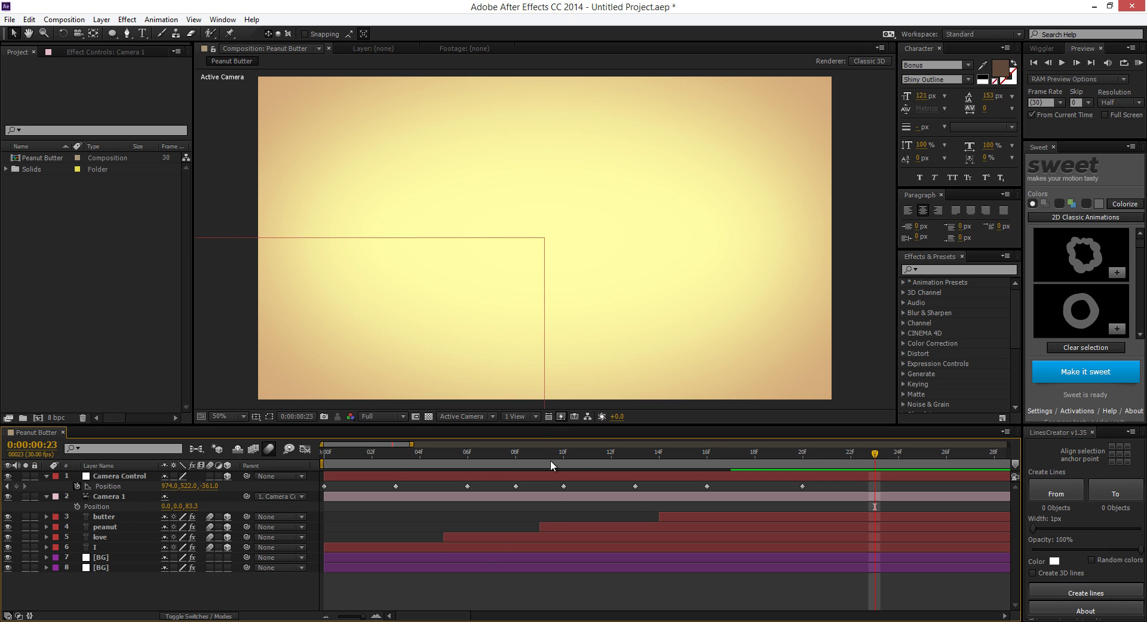
key("ctrl+z")
Step: Set the Camera Control null's Z Position to 2229 at frame 23 so the camera flies past the text
left_click(803, 486)
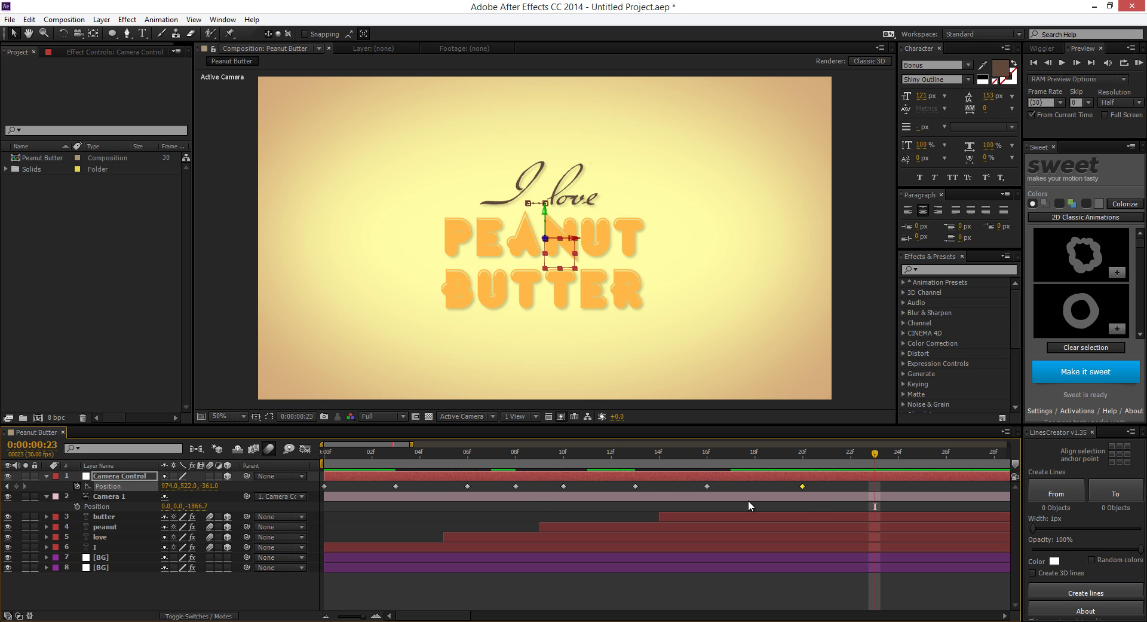
left_click_drag(212, 485, 368, 478)
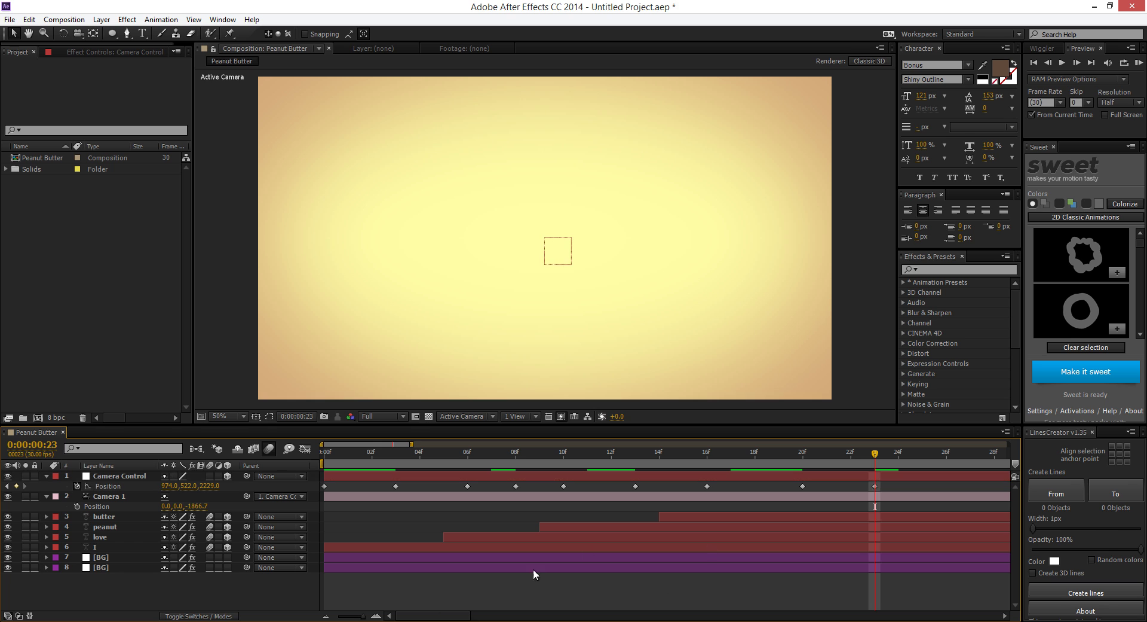
Step: Preview the camera animation from the first frame with a RAM preview
left_click_drag(541, 457, 319, 460)
left_click(1139, 62)
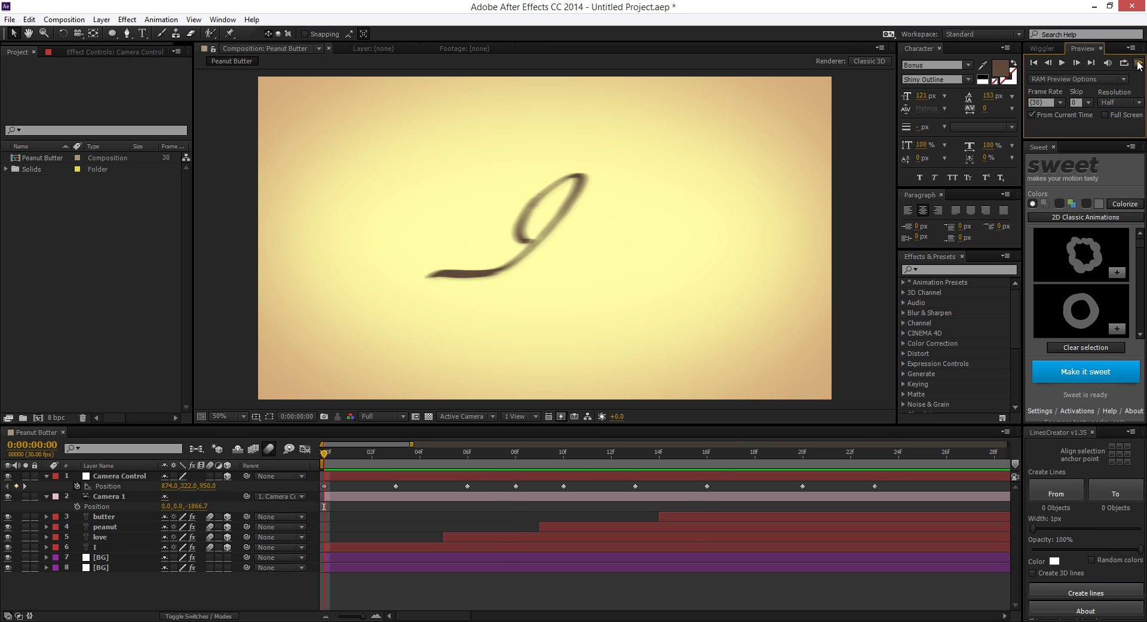
left_click(1138, 65)
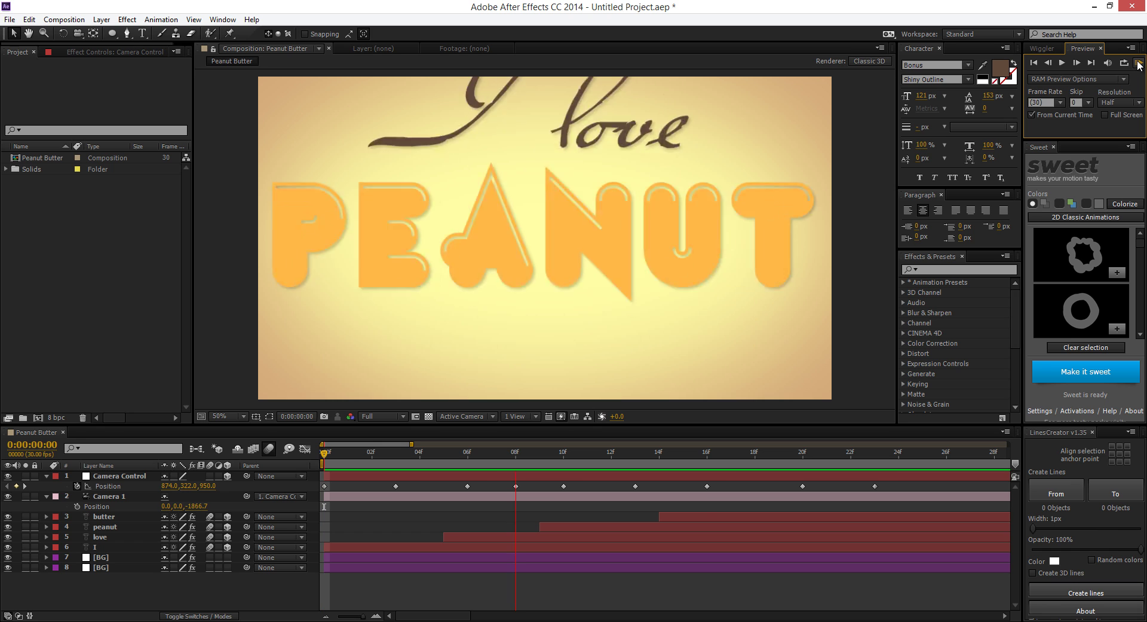
key("space")
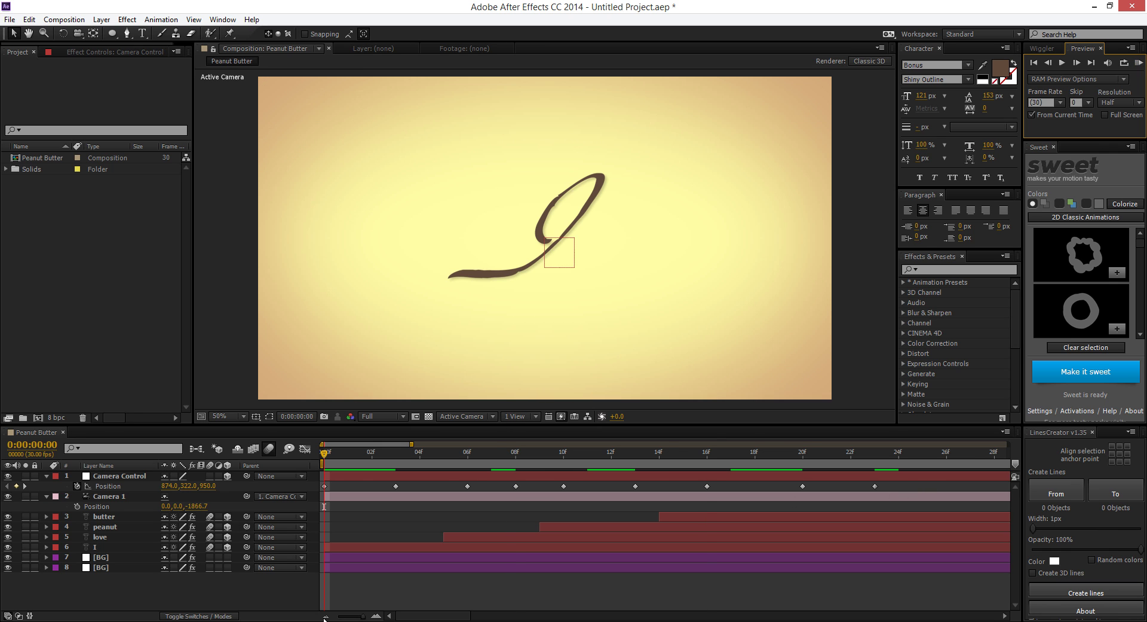
Step: Spread the null's Position keyframes out to frames 5, 8, 13, 15, 22, 25, 34 and 37
key("minus")
left_click_drag(609, 484, 390, 483)
left_click_drag(637, 484, 445, 486)
left_click_drag(607, 496, 532, 487)
left_click_drag(745, 485, 721, 488)
left_click(553, 481)
Step: Shift the peanut layer to start at frame 13 and the butter layer to start at frame 22
left_click(390, 459)
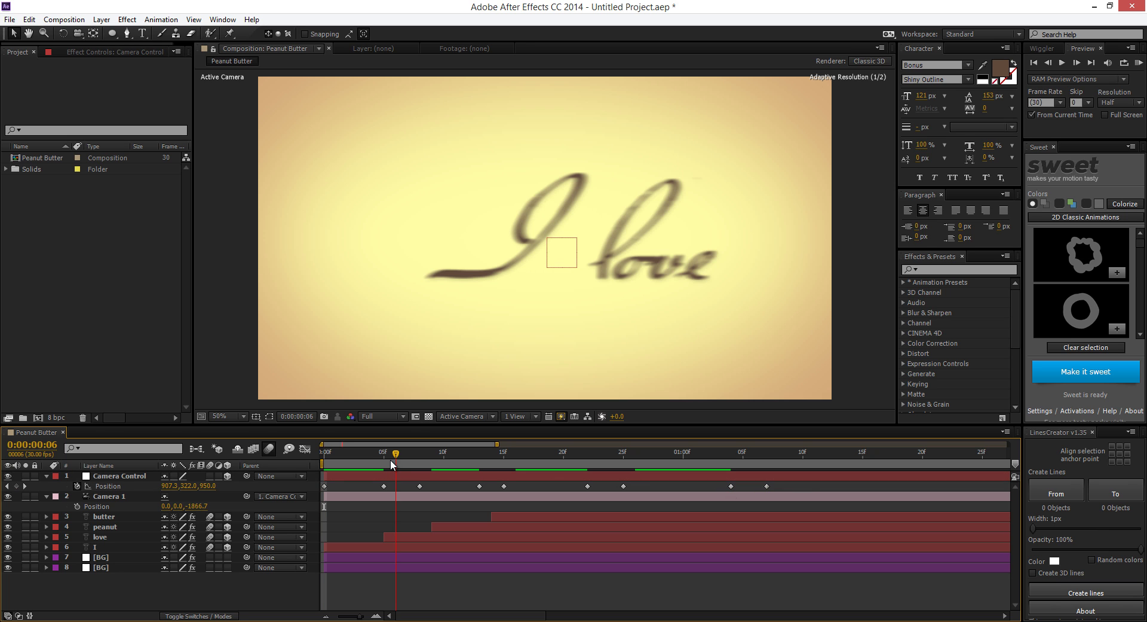
left_click_drag(406, 458, 449, 459)
key("Page_Down")
key("Page_Down")
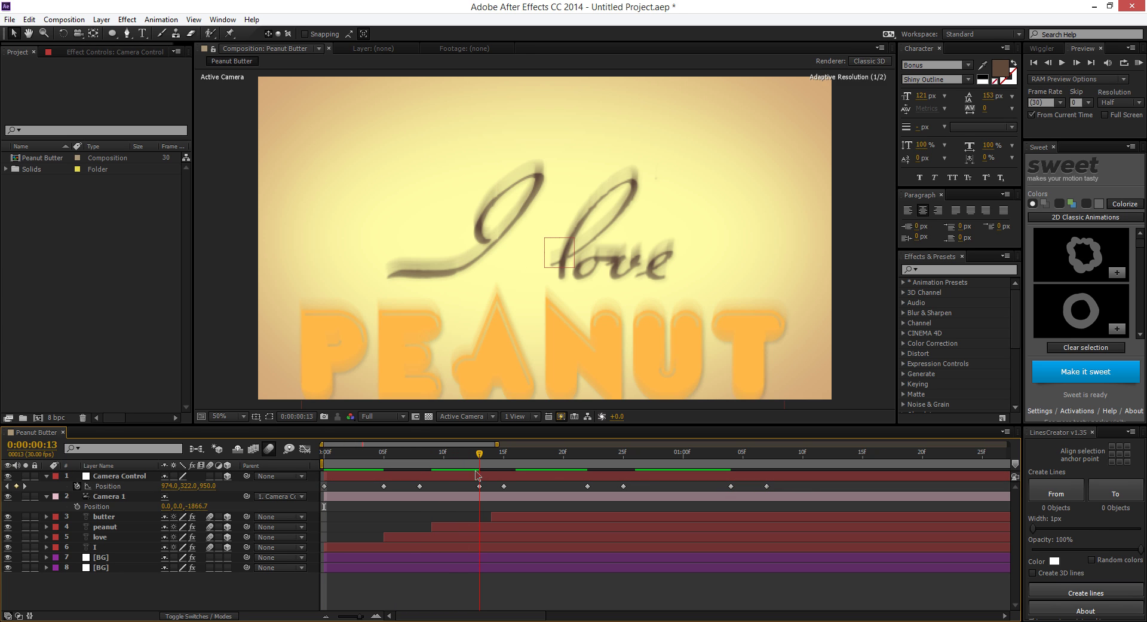
left_click_drag(459, 525, 605, 512)
left_click(588, 458)
Step: Play a RAM preview from the start to check the retimed keyframes and text layers
key("Home")
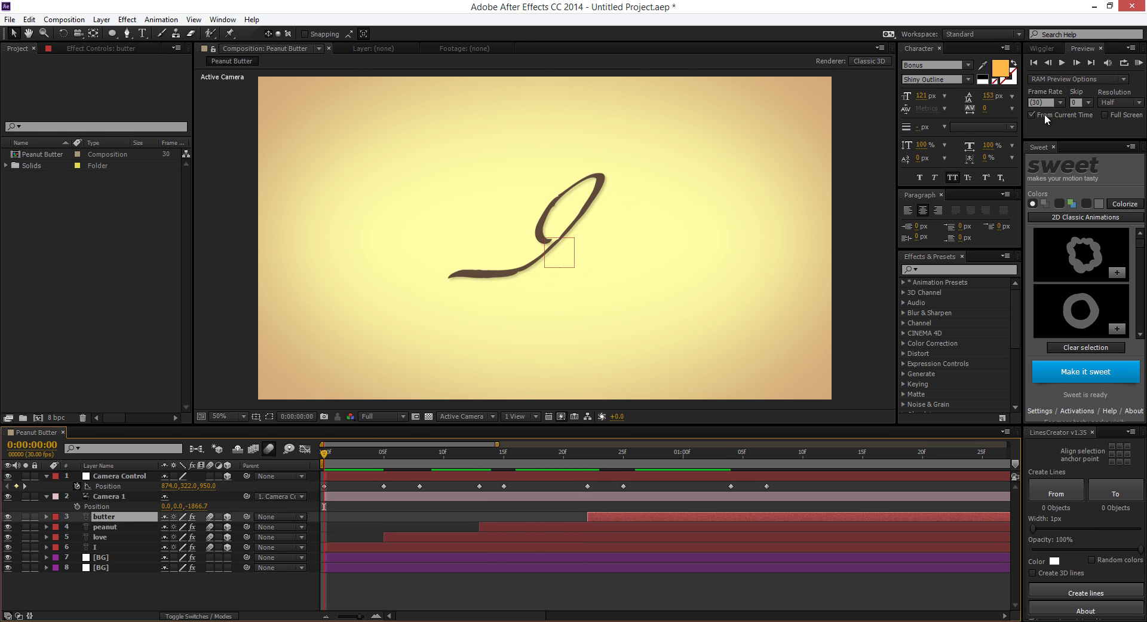
left_click(1139, 62)
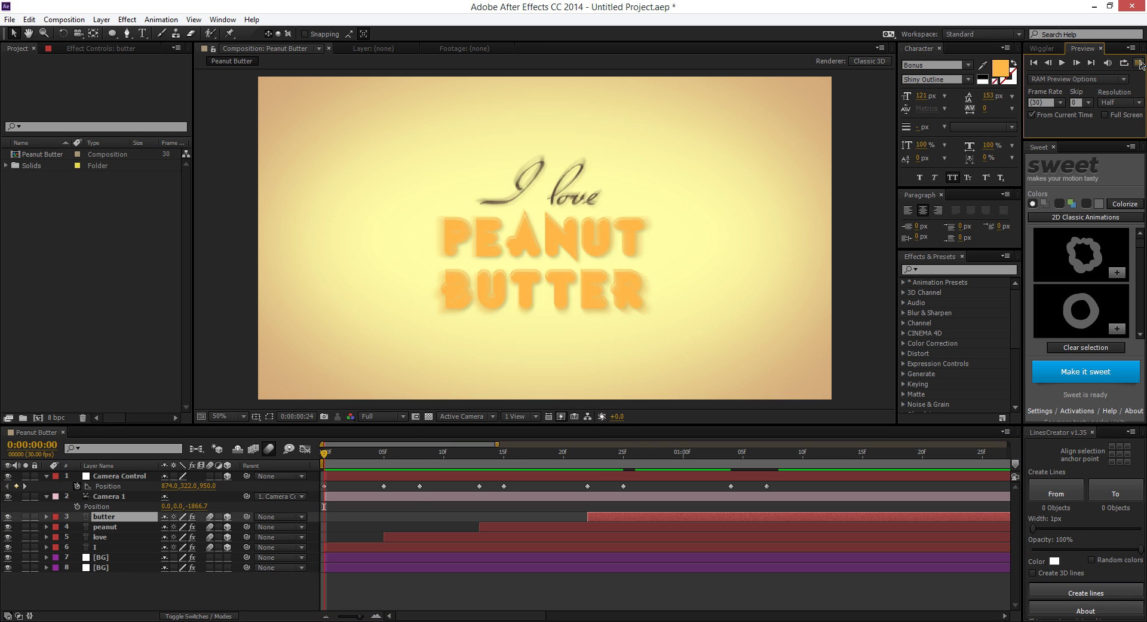
key("space")
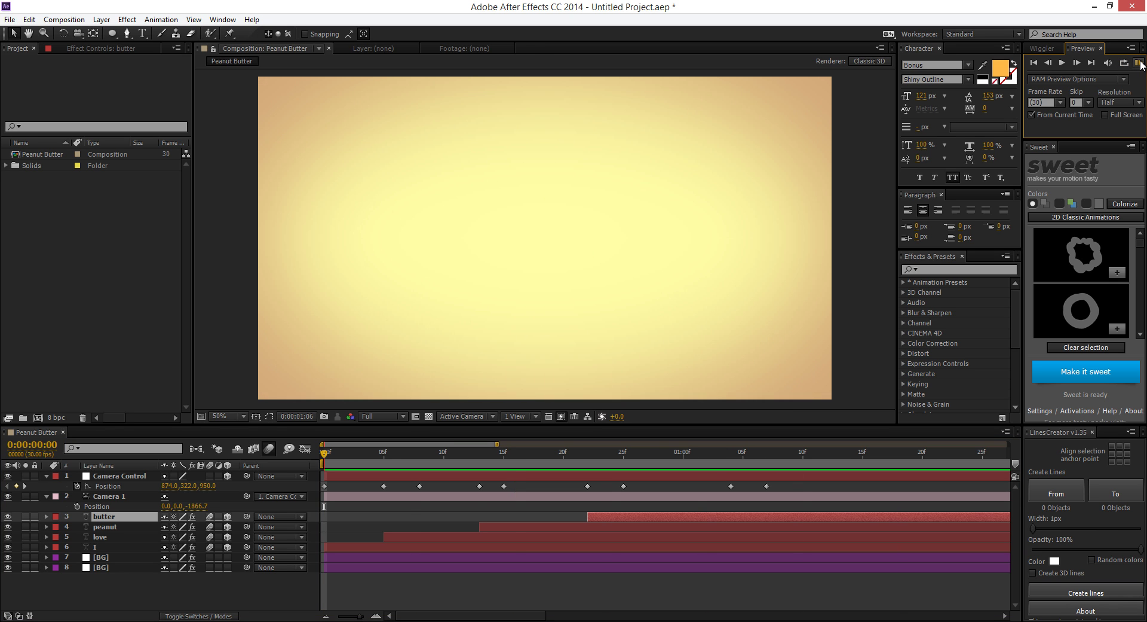
Step: Lengthen the camera moves by shifting the null's Position keyframes from frames 8, 15, 25 and 37 to frames 9, 18, 28 and 42
left_click_drag(410, 464, 516, 464)
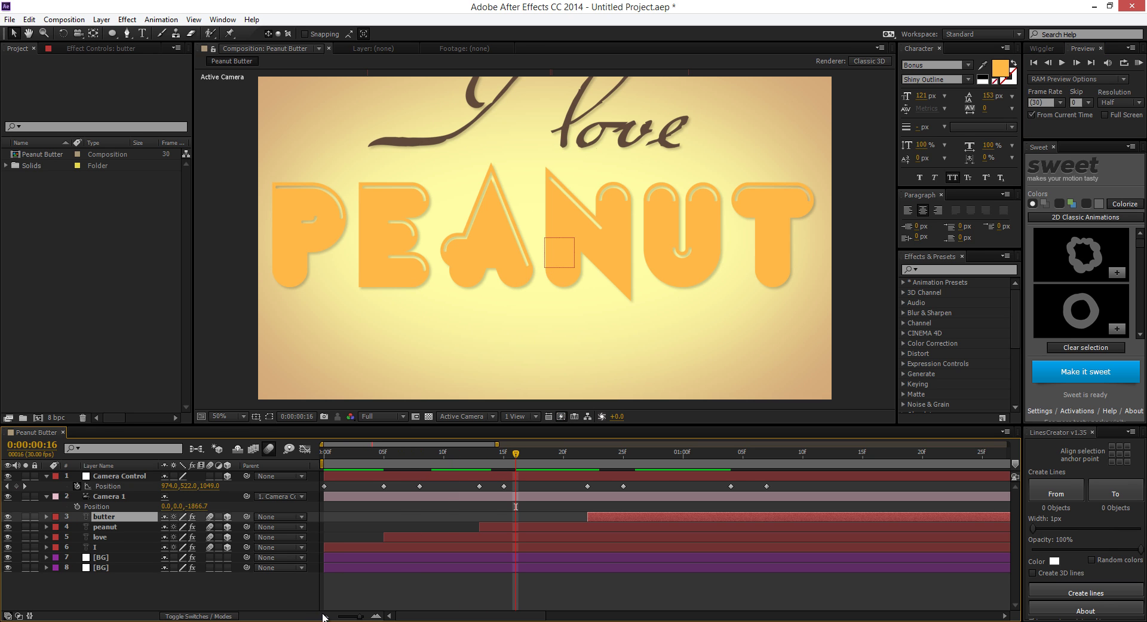
left_click_drag(623, 486, 649, 485)
left_click_drag(768, 486, 827, 486)
left_click_drag(512, 485, 534, 488)
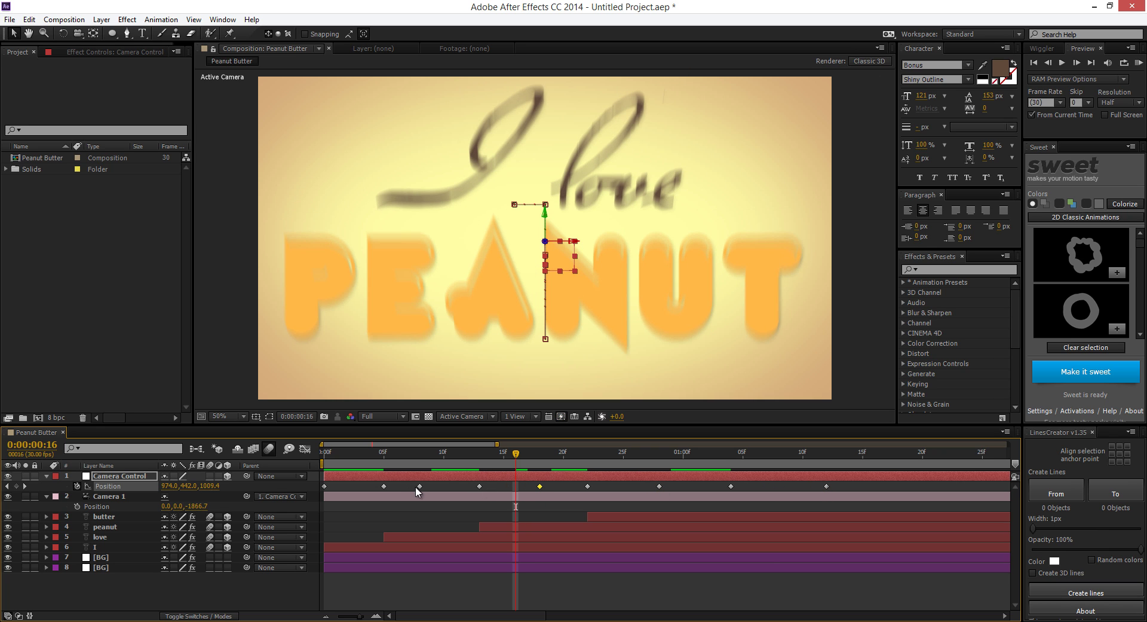
left_click_drag(420, 486, 436, 486)
Step: Preview the slower camera moves from the first frame and clear the layer selection
left_click(321, 455)
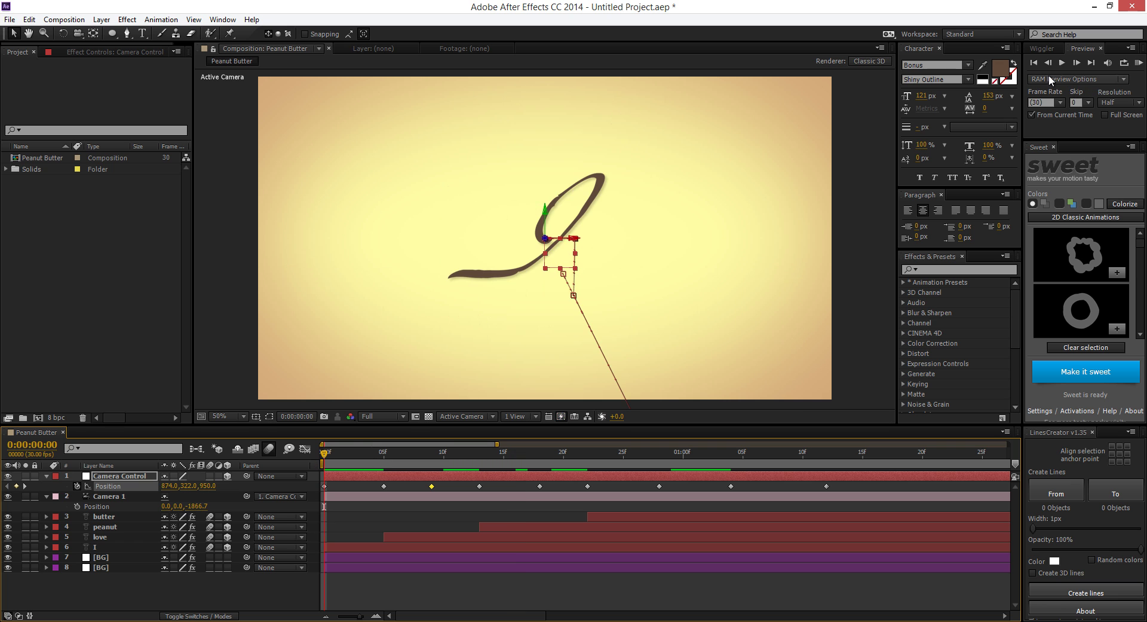
left_click(1139, 62)
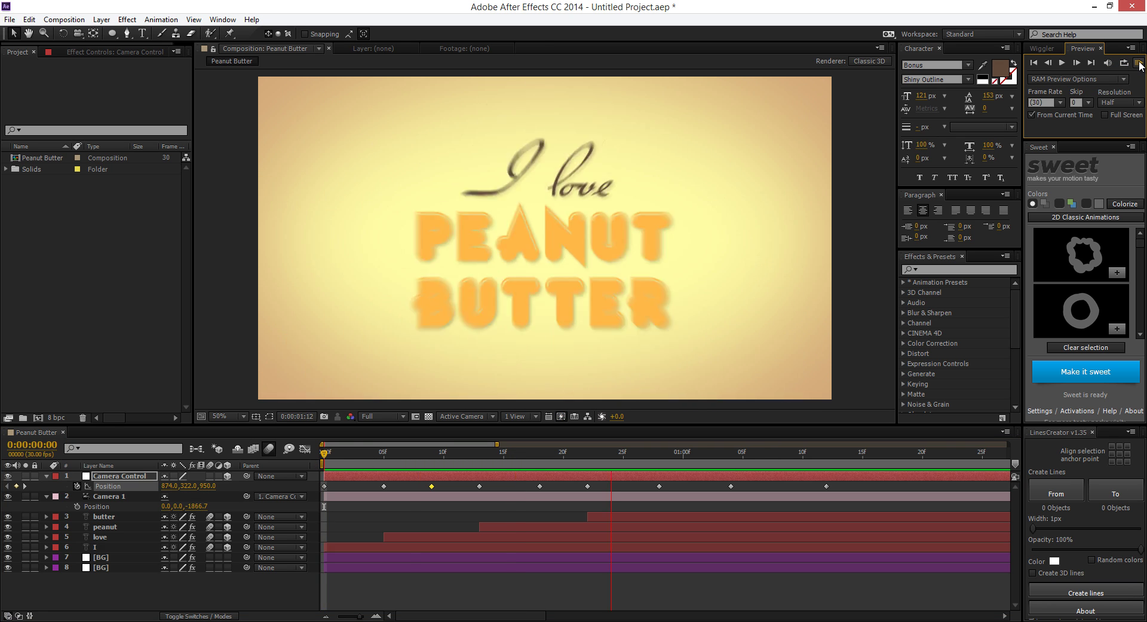
left_click(1140, 63)
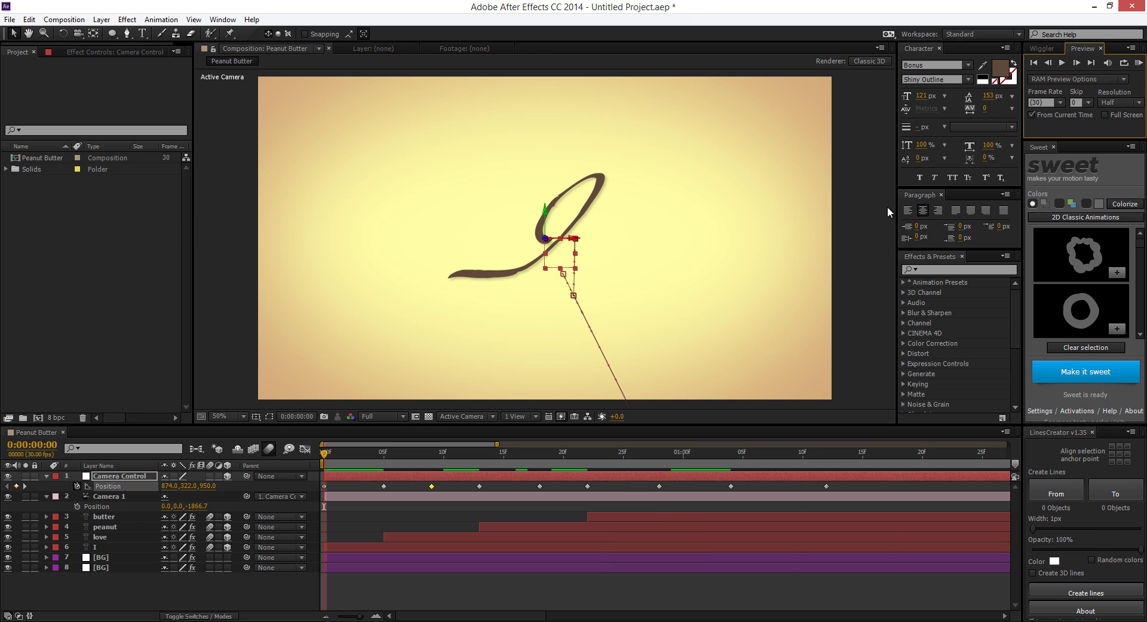
left_click(367, 526)
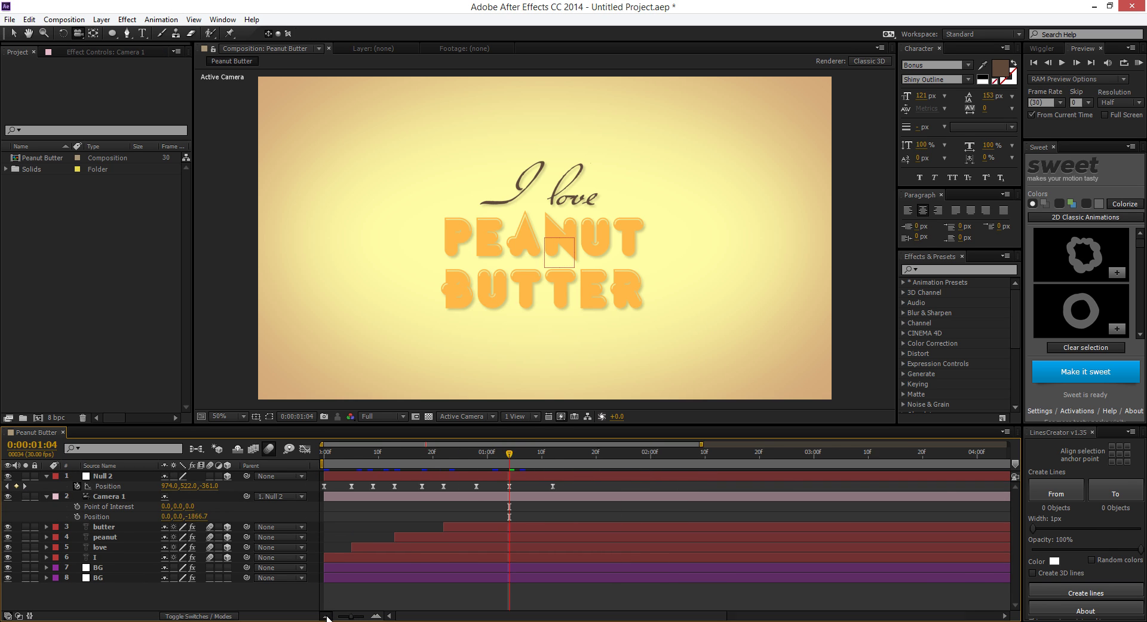
Step: Collapse the properties of Null 2 and Camera 1 in the timeline and switch to the Selection tool
left_click(327, 615)
left_click(46, 476)
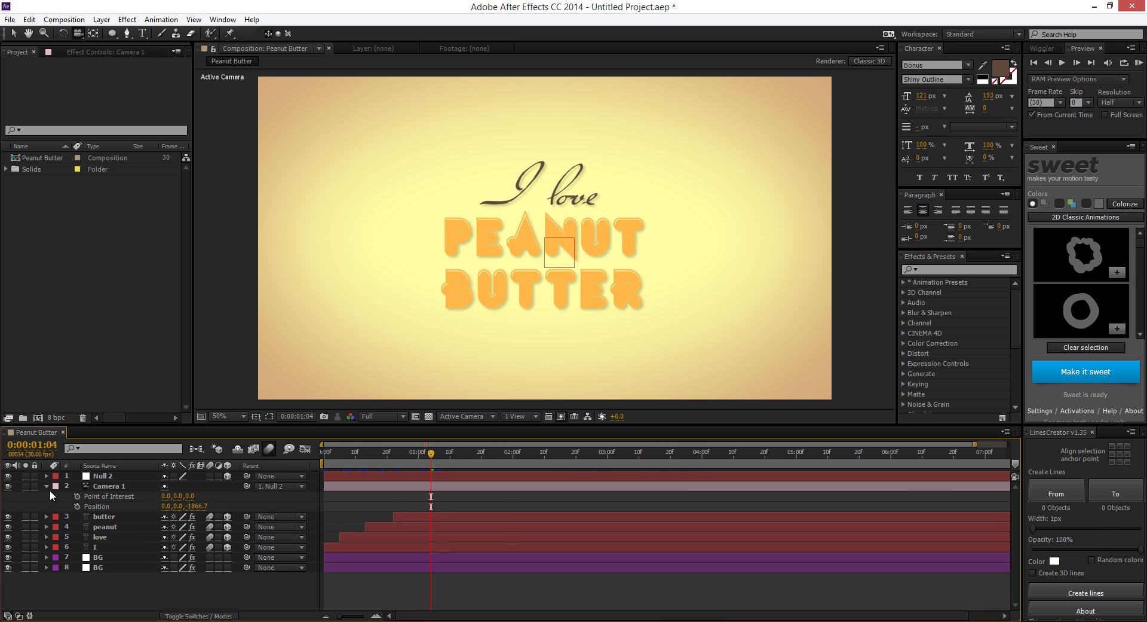
left_click(47, 486)
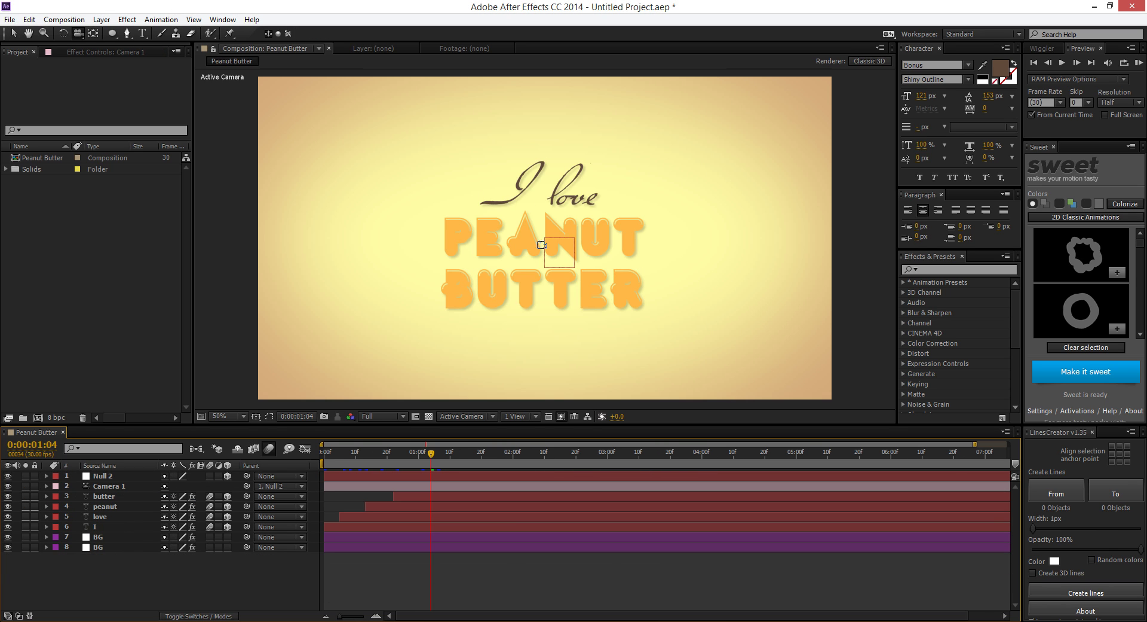
key("v")
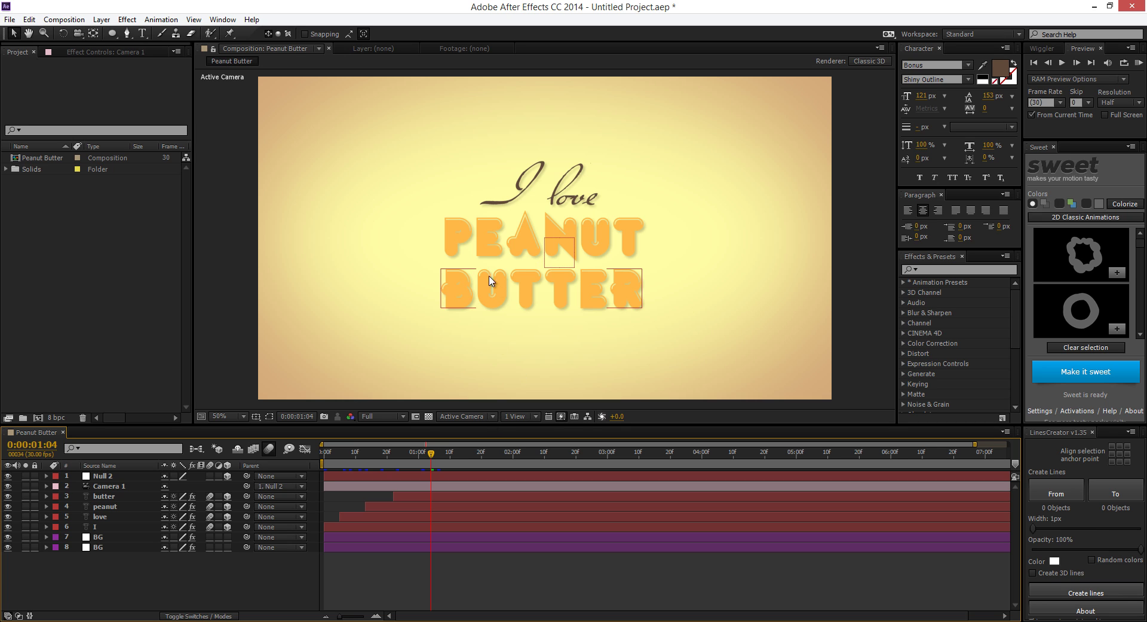